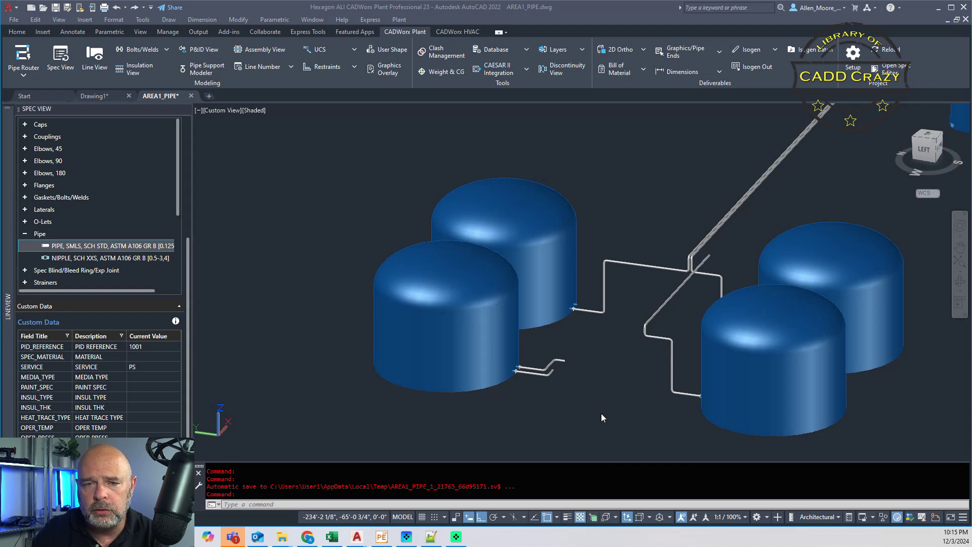
# - Open Options with OP, show the Profiles list and begin adding a new profile
pyautogui.click(570, 407)
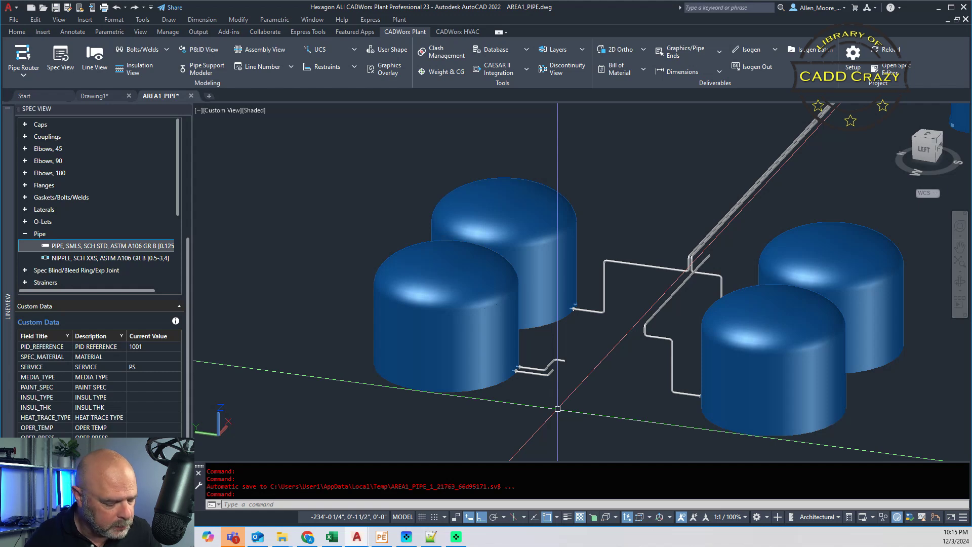
pyautogui.write('OP')
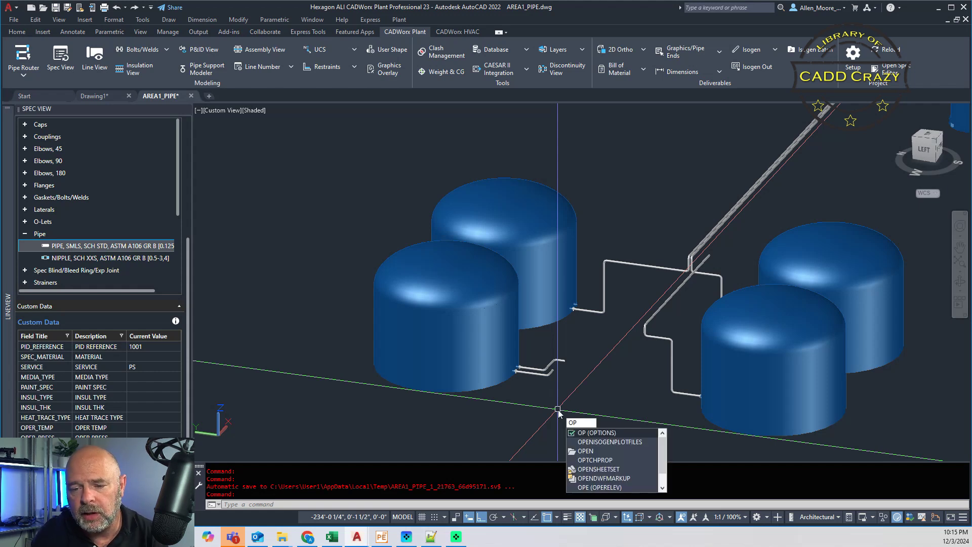
pyautogui.press('Return')
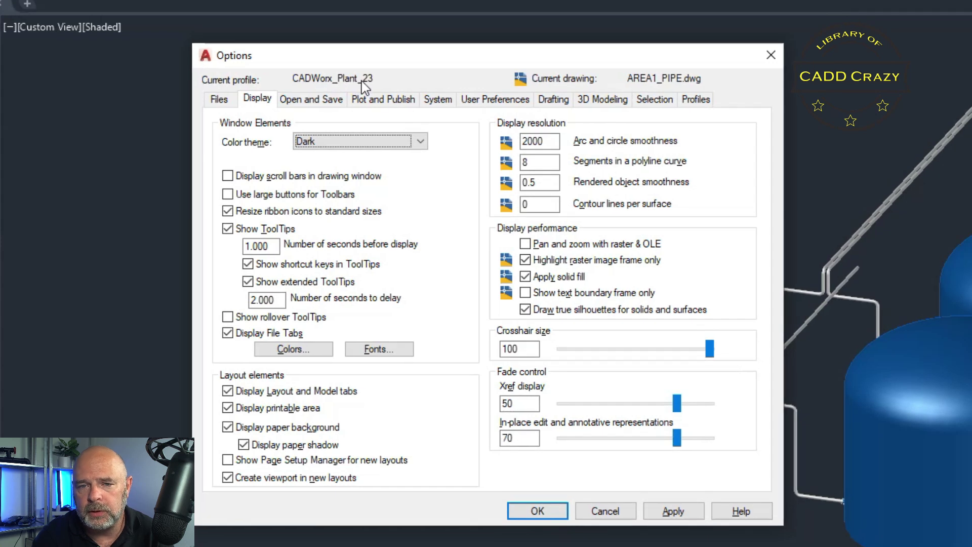
pyautogui.click(697, 99)
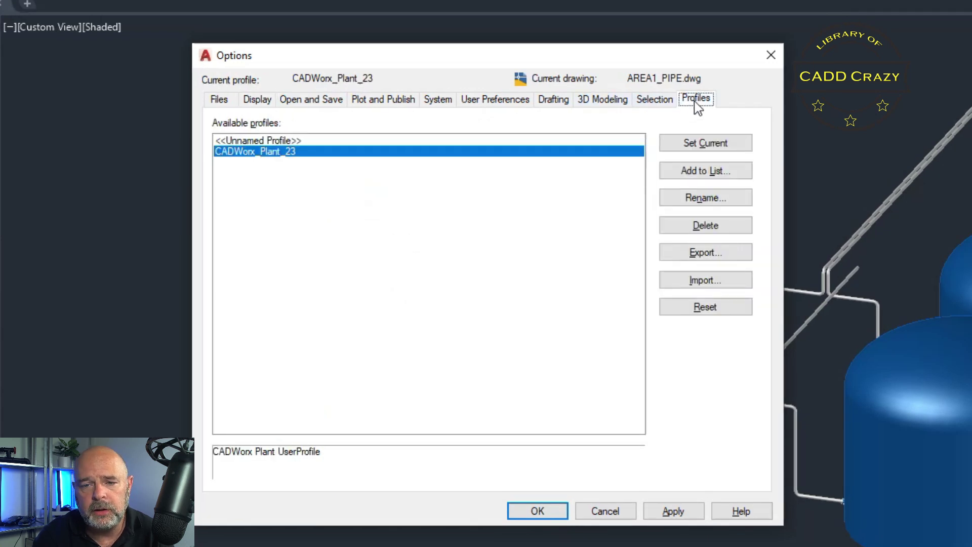
pyautogui.click(718, 173)
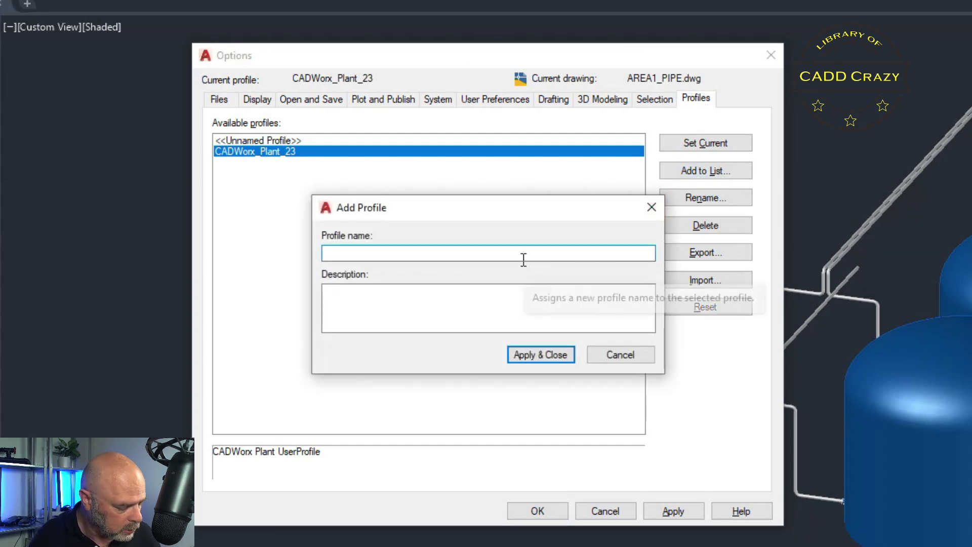
# - Save a copy of the current profile named 'CADWorx Palnt 23 OLD'
pyautogui.write('CADW')
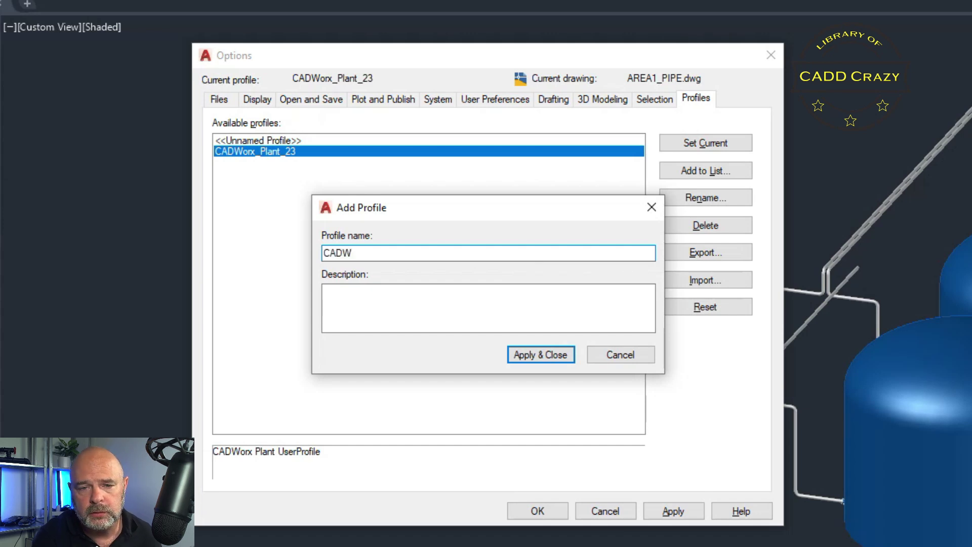
pyautogui.write('orx')
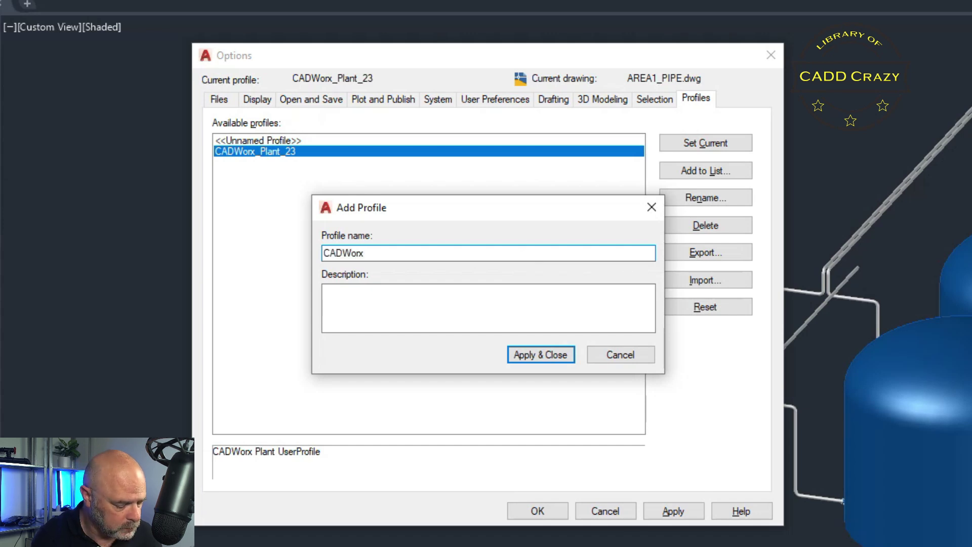
pyautogui.write(' Palnt')
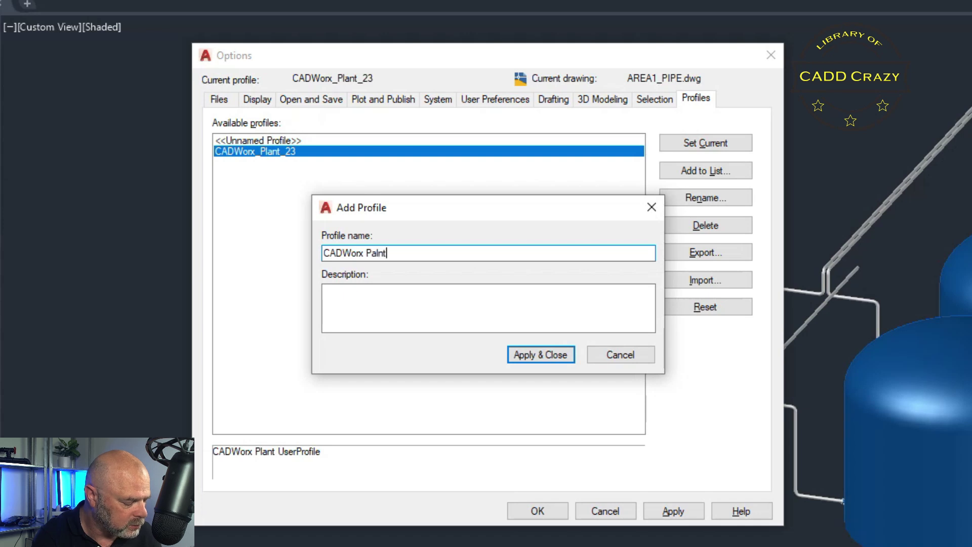
pyautogui.write(' 34')
pyautogui.press('BackSpace')
pyautogui.press('BackSpace')
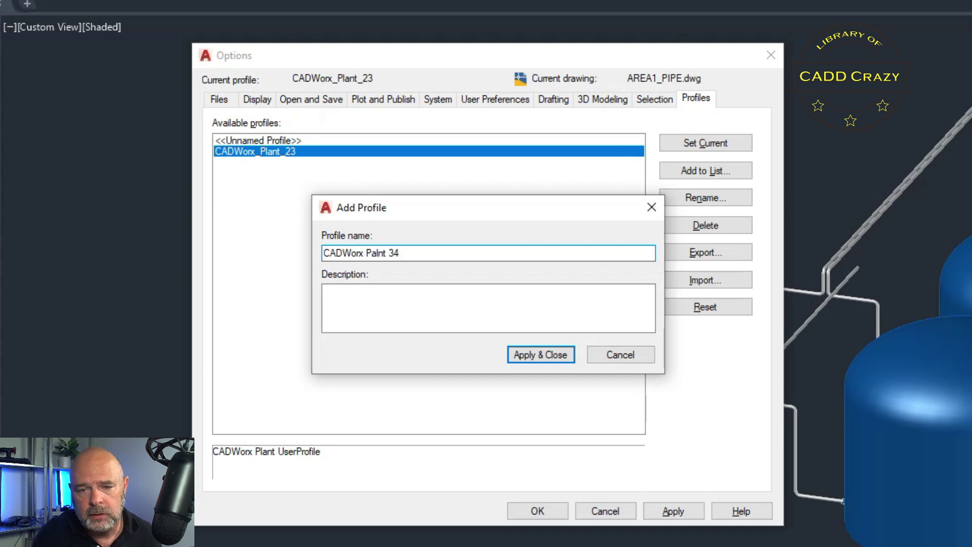
pyautogui.write('23 ')
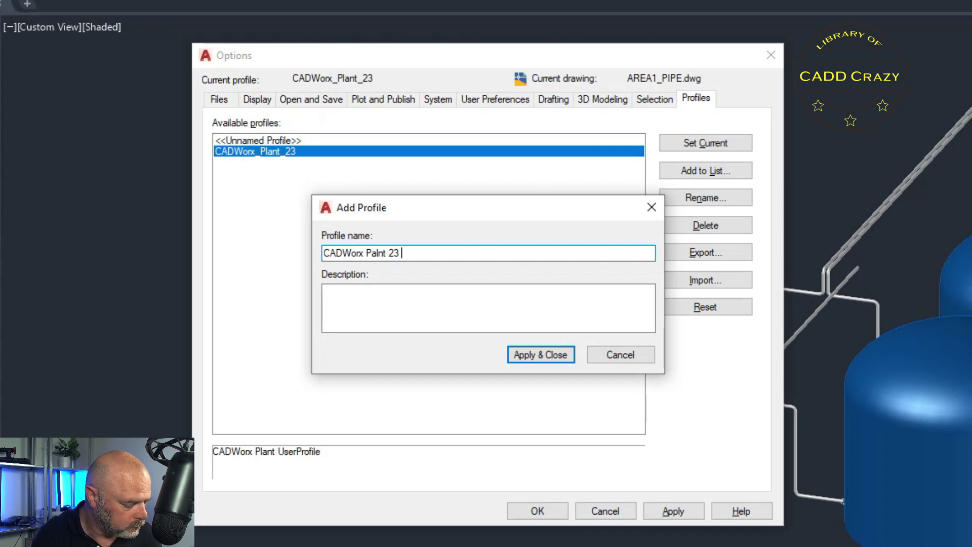
pyautogui.write('OLD')
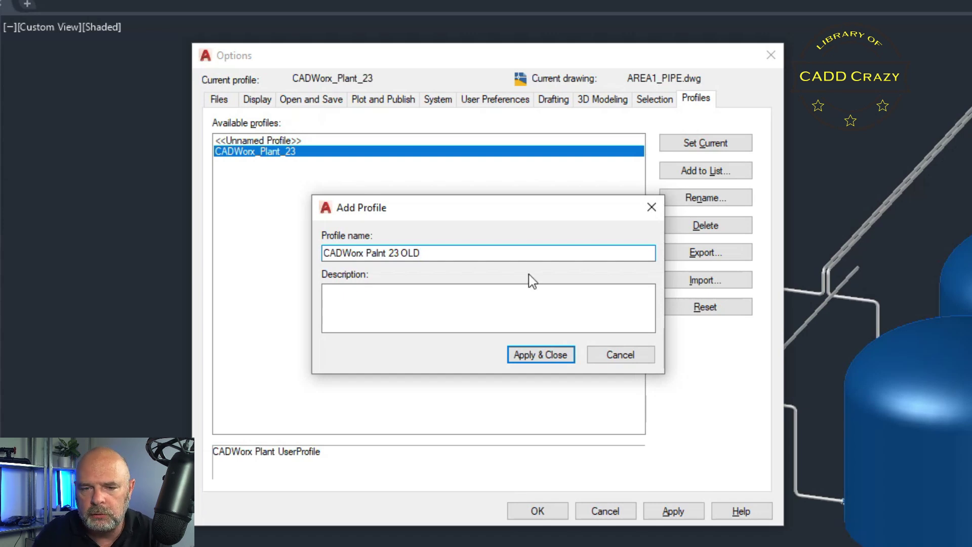
pyautogui.click(540, 356)
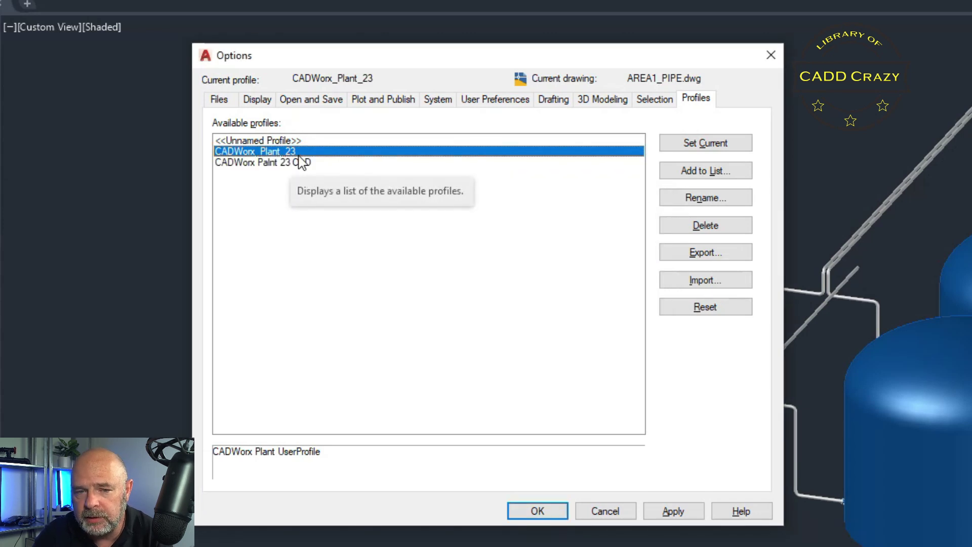
# - Add C:\CADWorx 23\Structure\Support to the Support File Search Path list
pyautogui.click(220, 100)
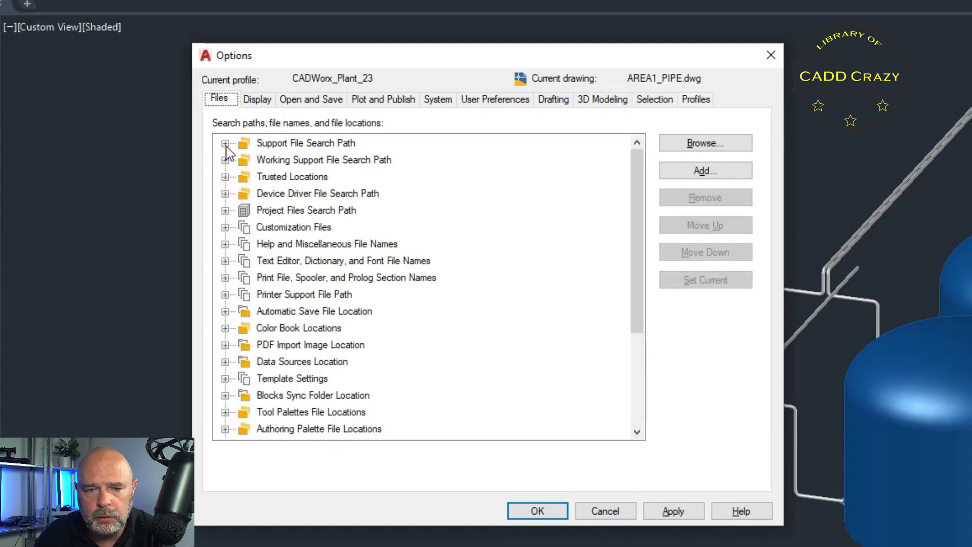
pyautogui.click(225, 144)
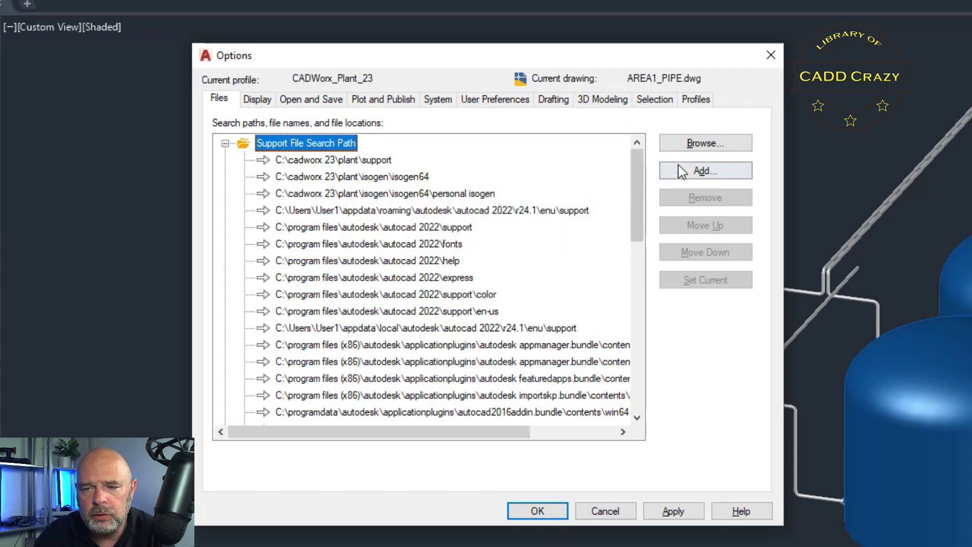
pyautogui.click(700, 177)
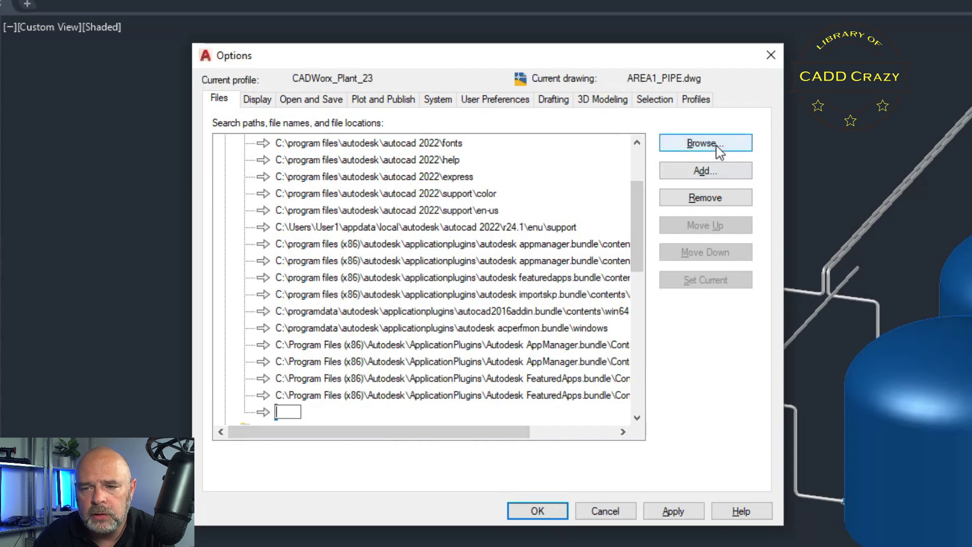
pyautogui.click(719, 148)
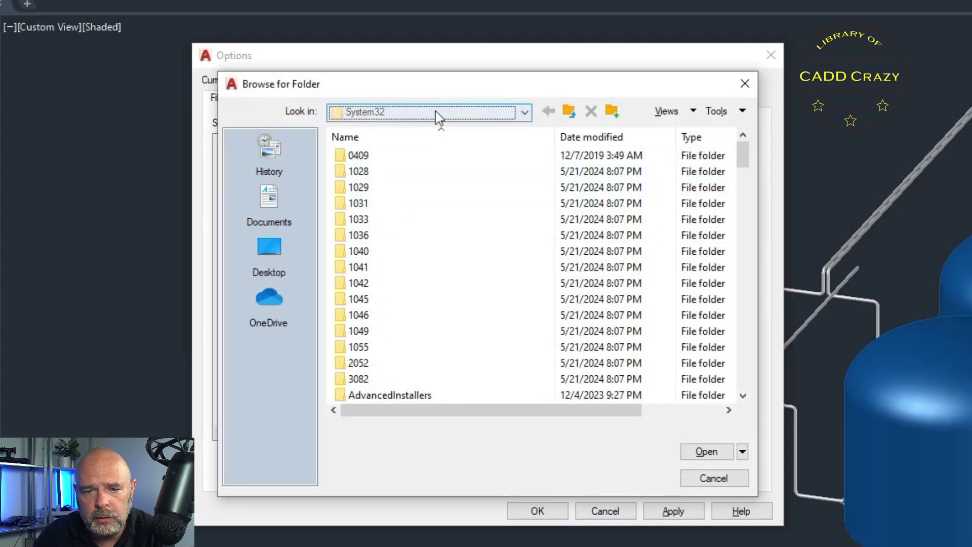
pyautogui.click(436, 114)
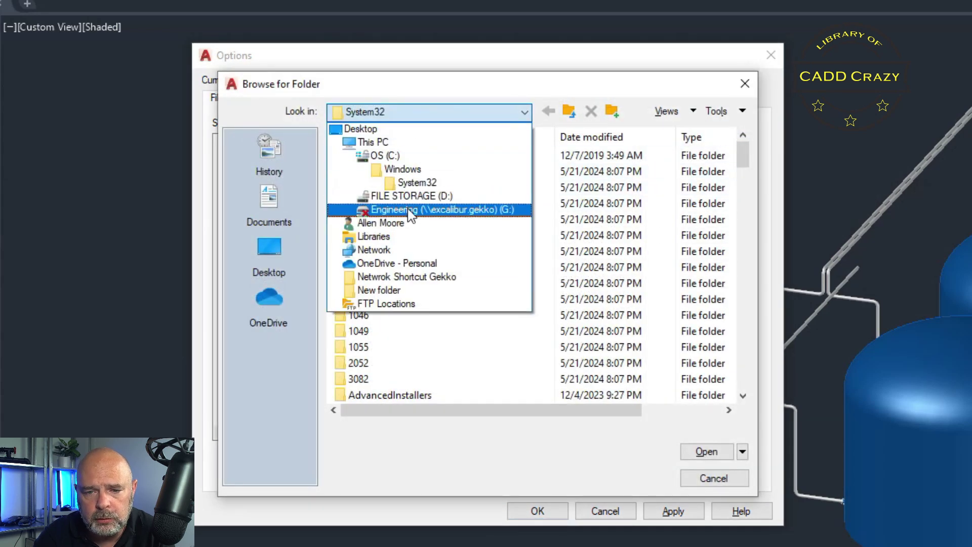
pyautogui.click(400, 156)
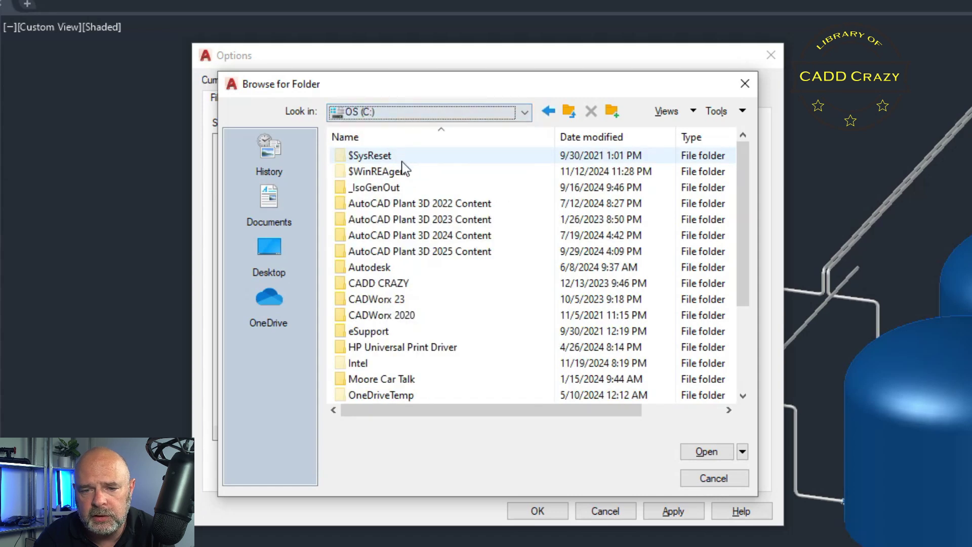
pyautogui.doubleClick(394, 299)
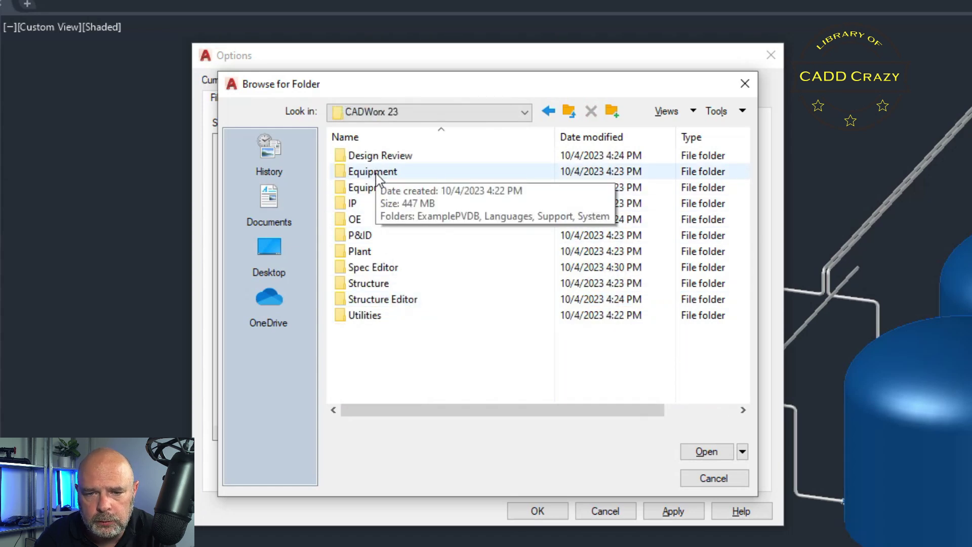
pyautogui.doubleClick(371, 284)
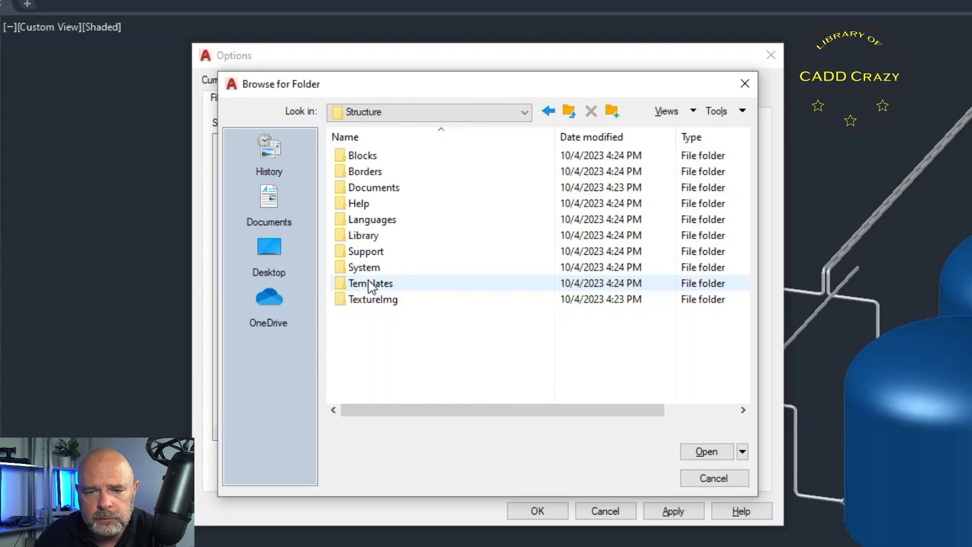
pyautogui.doubleClick(373, 253)
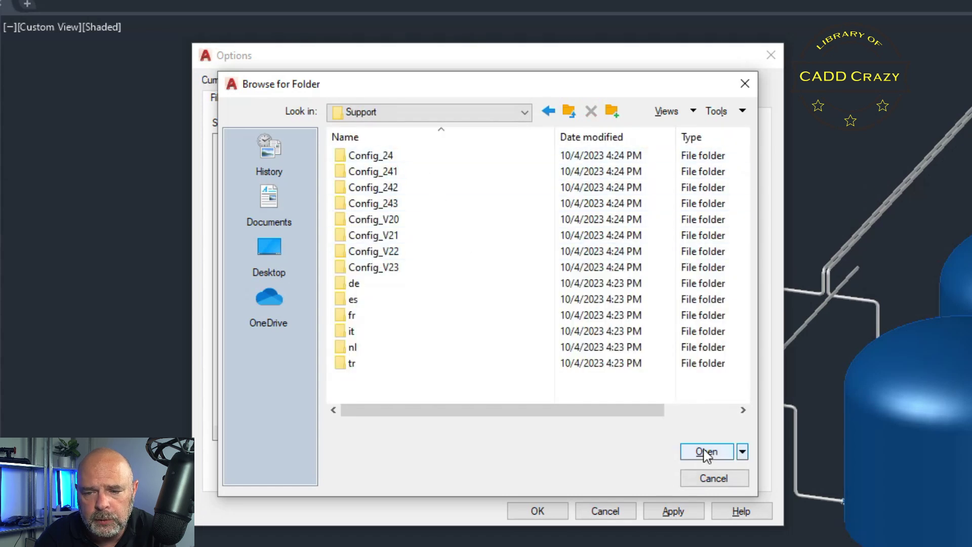
pyautogui.click(706, 452)
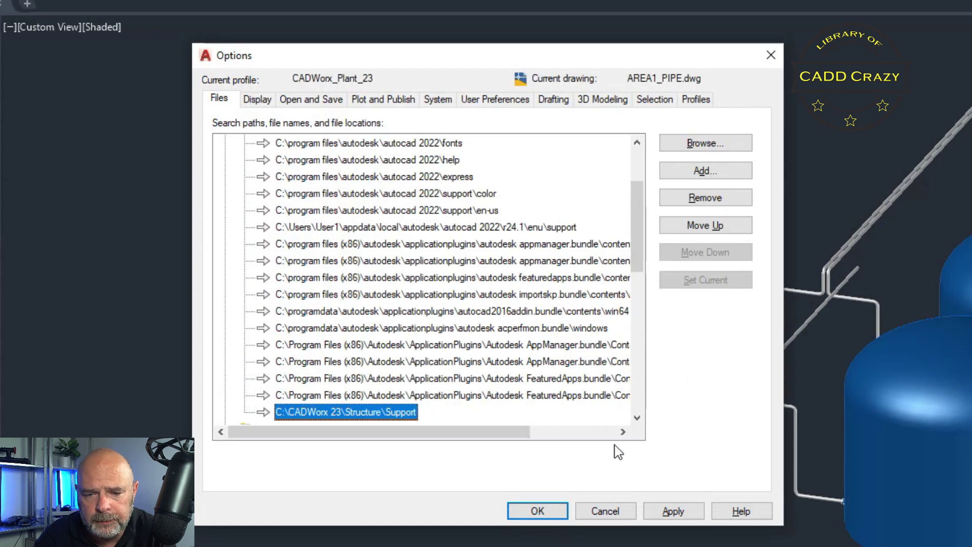
# - Start another support path entry and cancel the folder browser
pyautogui.click(705, 172)
pyautogui.click(706, 143)
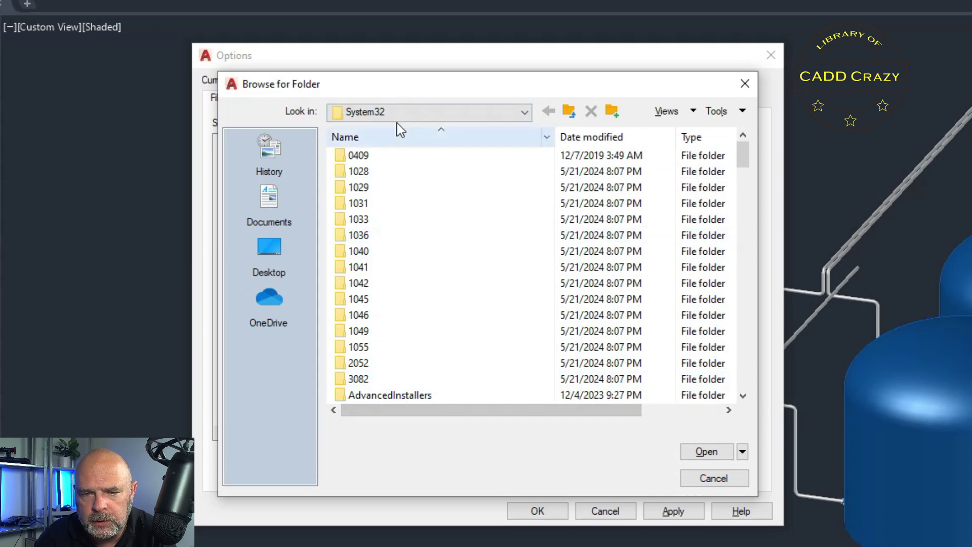
pyautogui.click(719, 481)
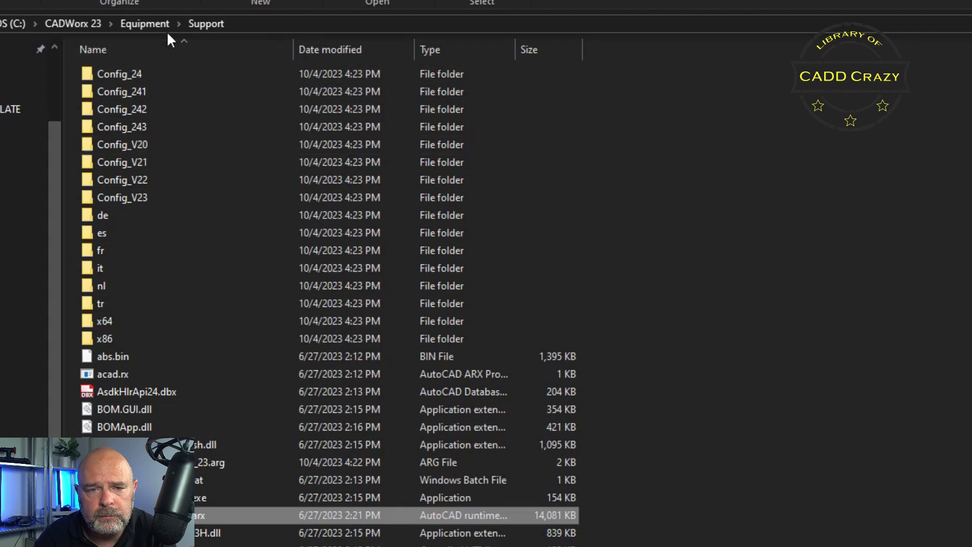
# - Navigate File Explorer to C:\CADWorx 23\Structure\Blocks and copy its full path
pyautogui.click(148, 25)
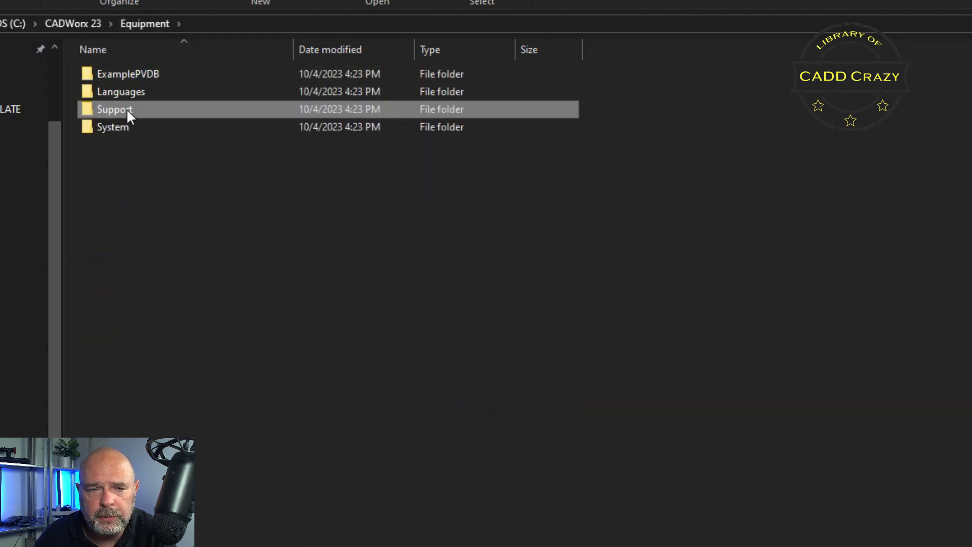
pyautogui.click(81, 26)
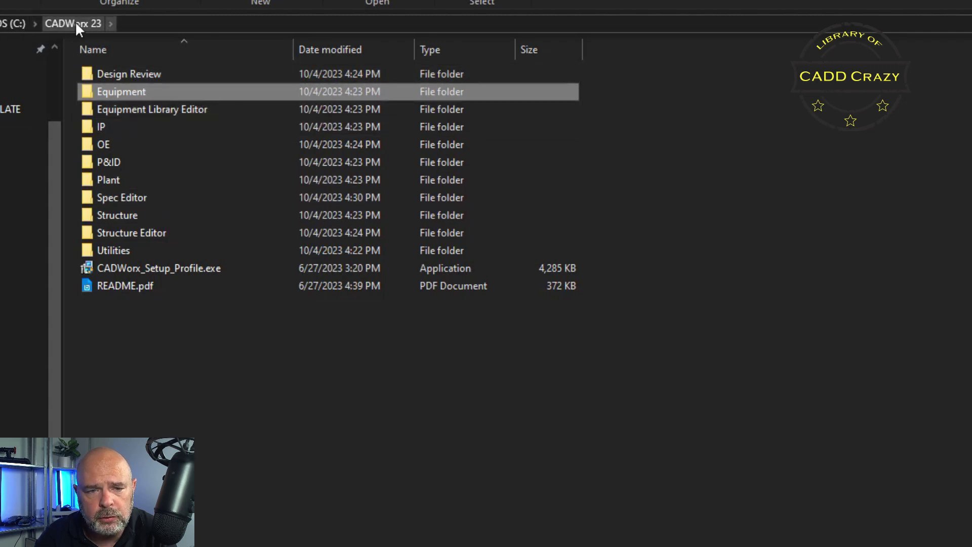
pyautogui.doubleClick(119, 215)
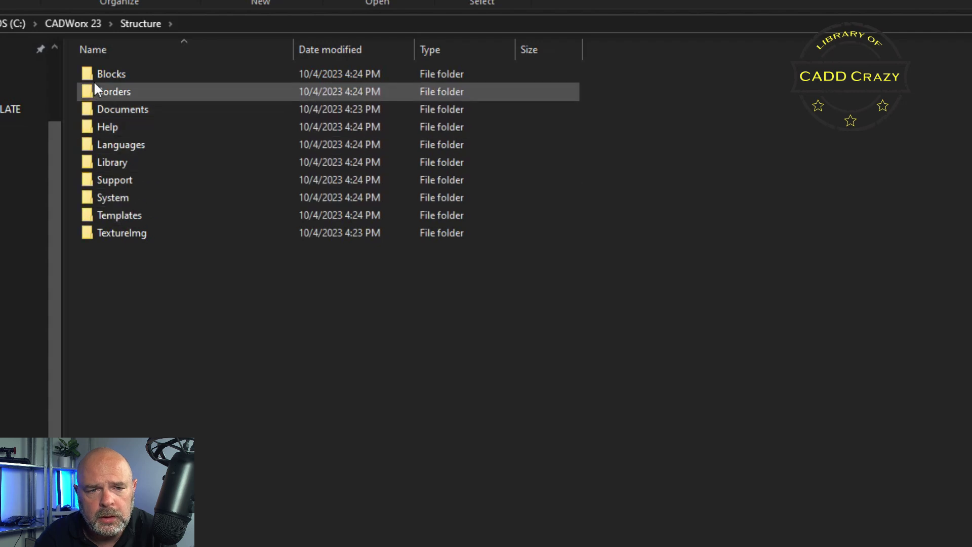
pyautogui.doubleClick(106, 71)
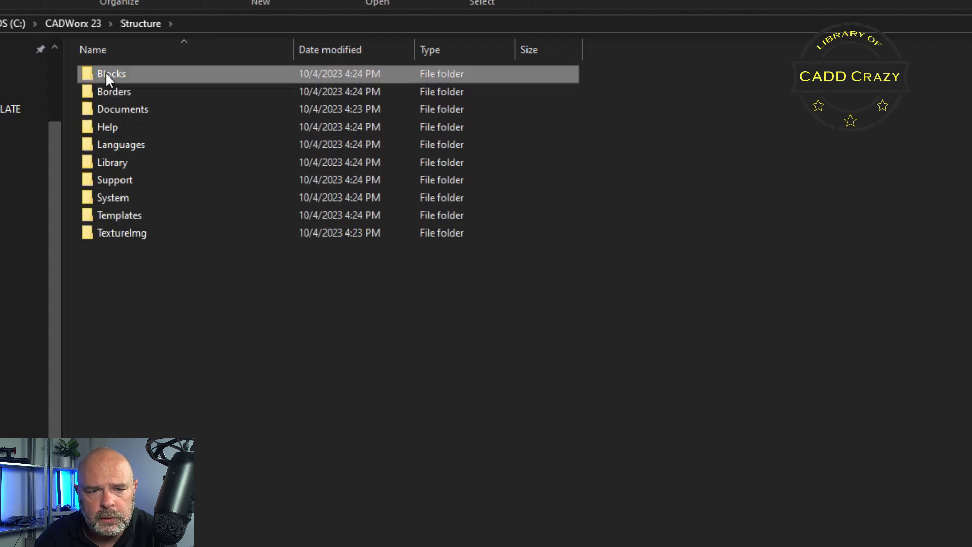
pyautogui.click(256, 23)
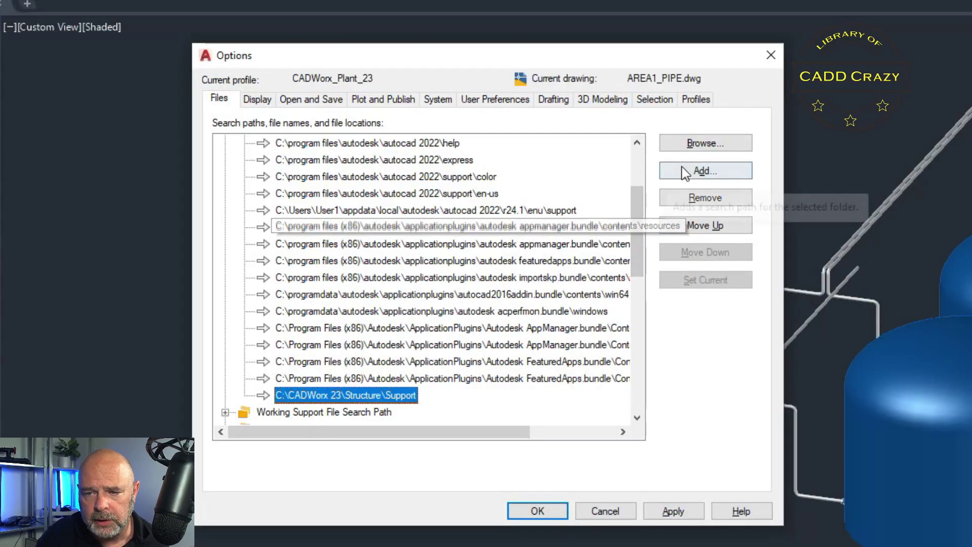
pyautogui.click(685, 171)
# - Add C:\CADWorx 23\Structure\Blocks as a search path and copy the Structure\Borders path
pyautogui.write('C:\\CADWorx 23\\Structure\\Blocks')
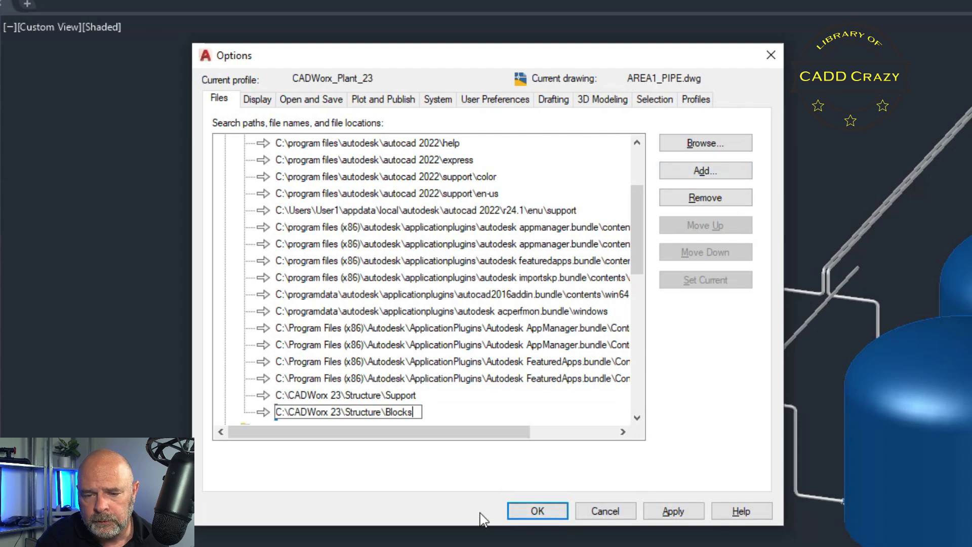
pyautogui.press('Tab')
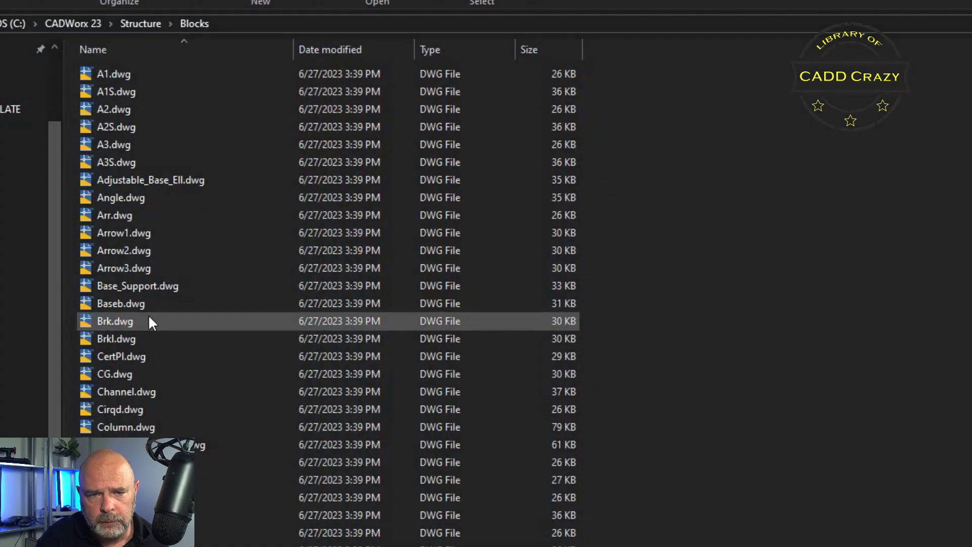
pyautogui.click(133, 26)
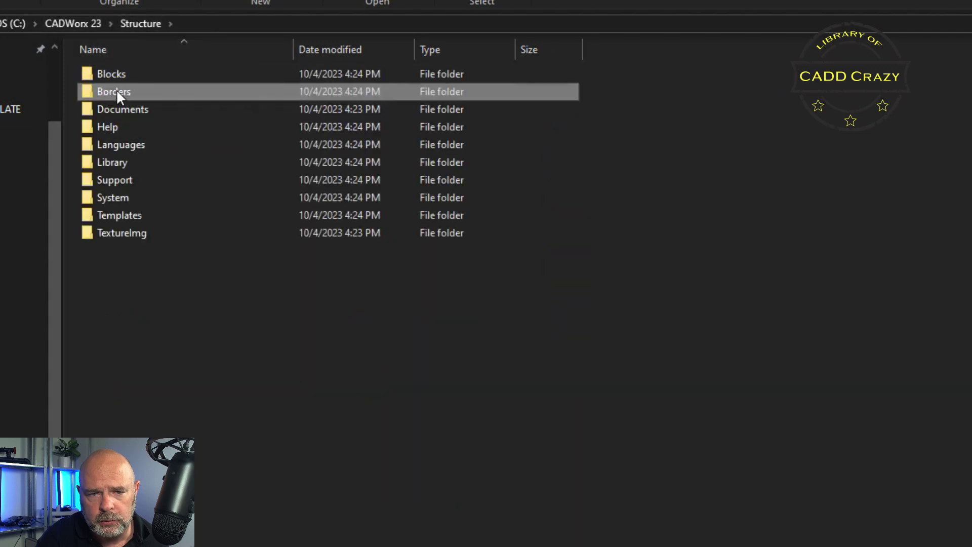
pyautogui.doubleClick(117, 91)
pyautogui.click(303, 29)
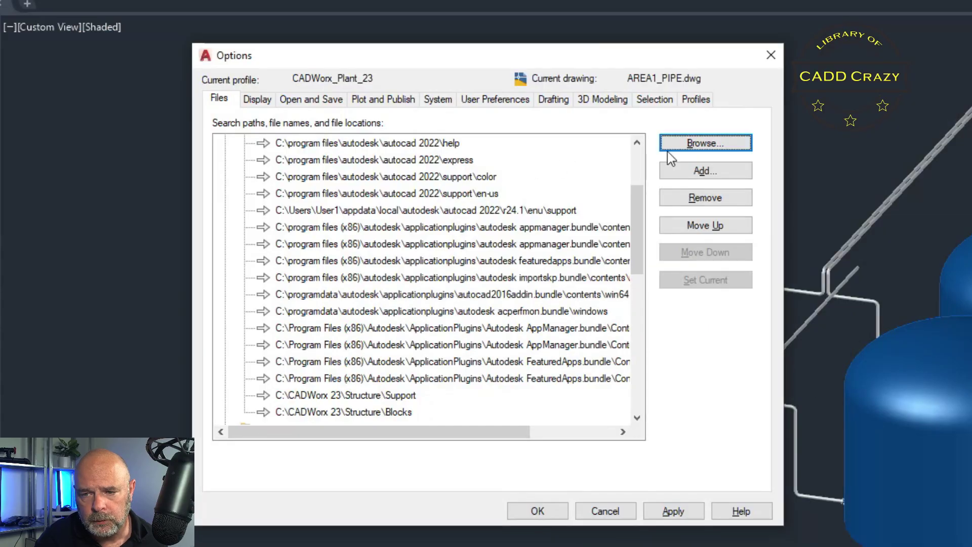
# - Add C:\CADWorx 23\Structure\Borders as another support search path
pyautogui.click(699, 172)
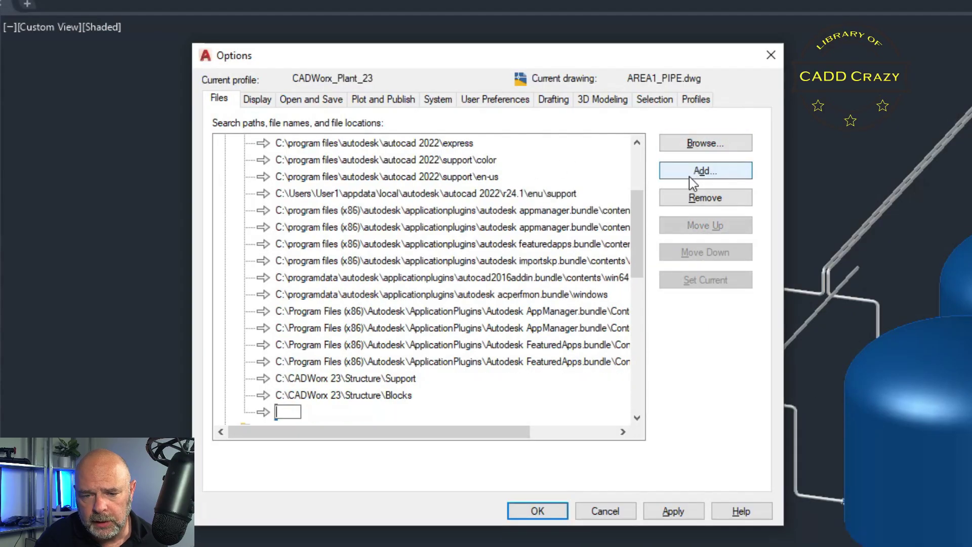
pyautogui.write('C:\\CADWorx 23\\Structure\\Borders')
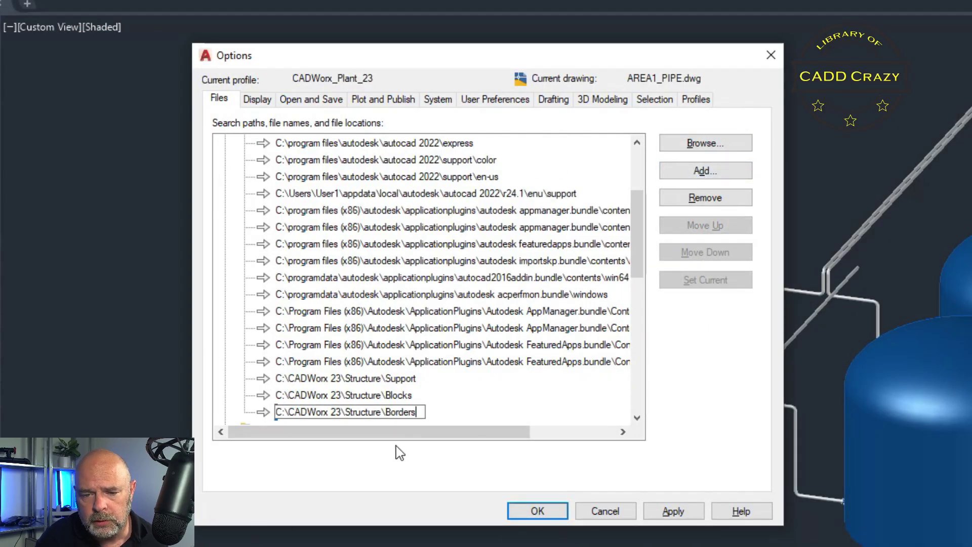
pyautogui.press('Return')
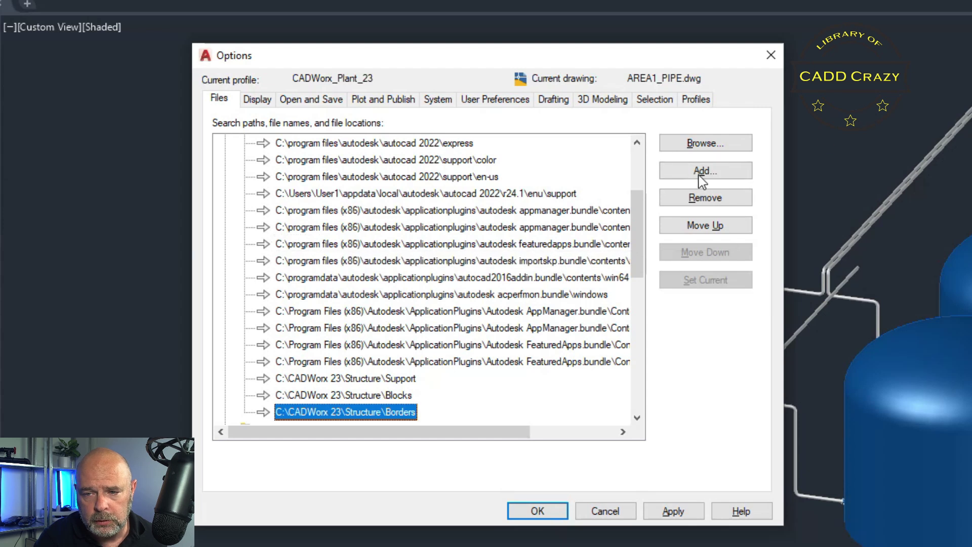
pyautogui.click(715, 173)
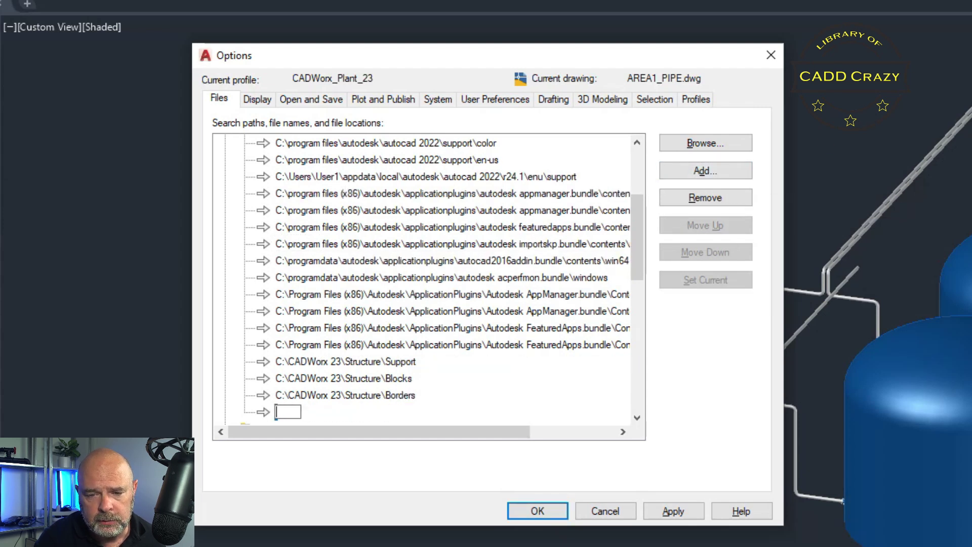
pyautogui.click(706, 146)
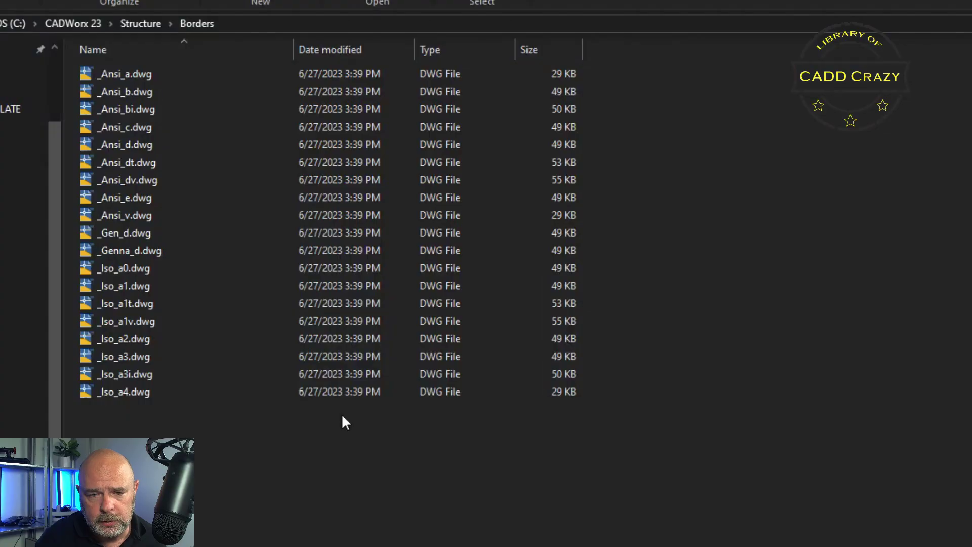
# - Copy the C:\CADWorx 23\Equipment\Support folder path from File Explorer
pyautogui.click(81, 21)
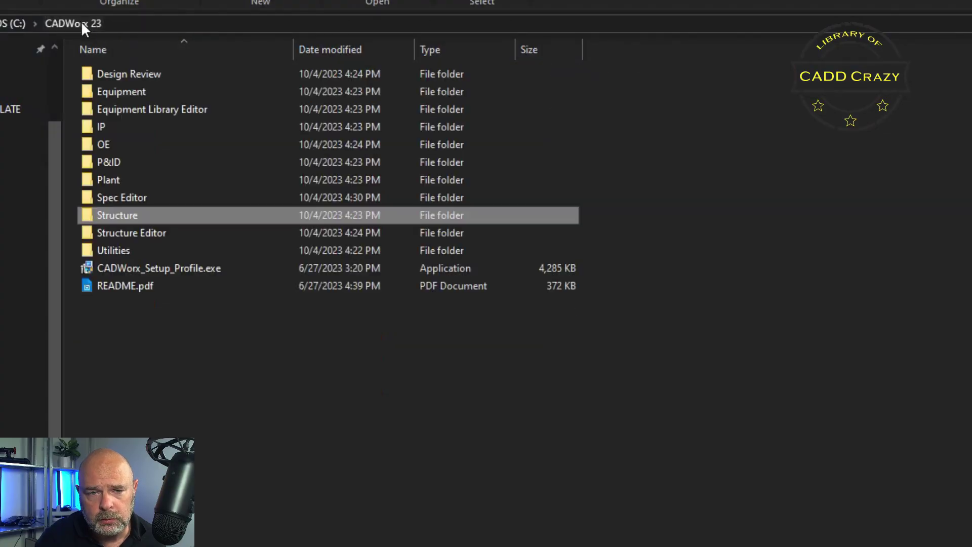
pyautogui.doubleClick(132, 96)
pyautogui.doubleClick(124, 113)
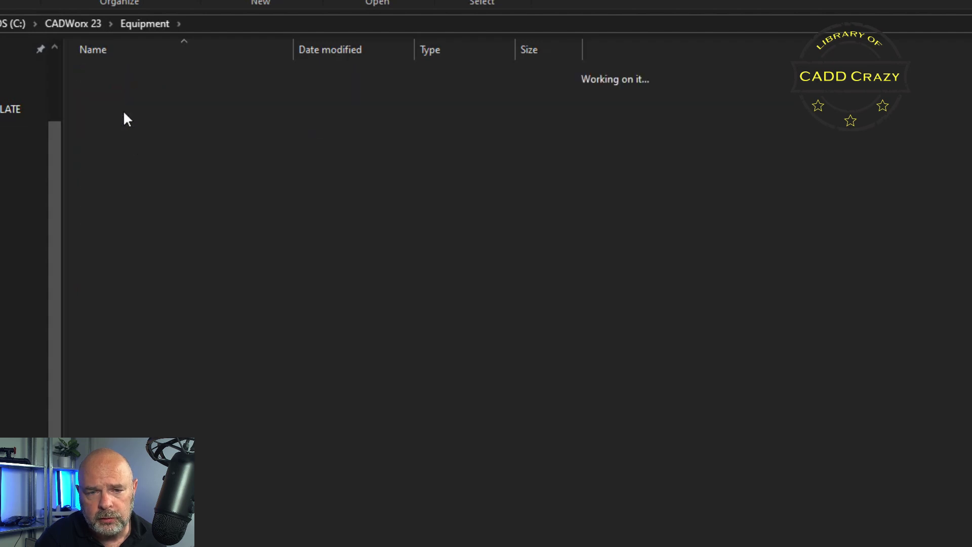
pyautogui.click(263, 26)
pyautogui.rightClick(263, 26)
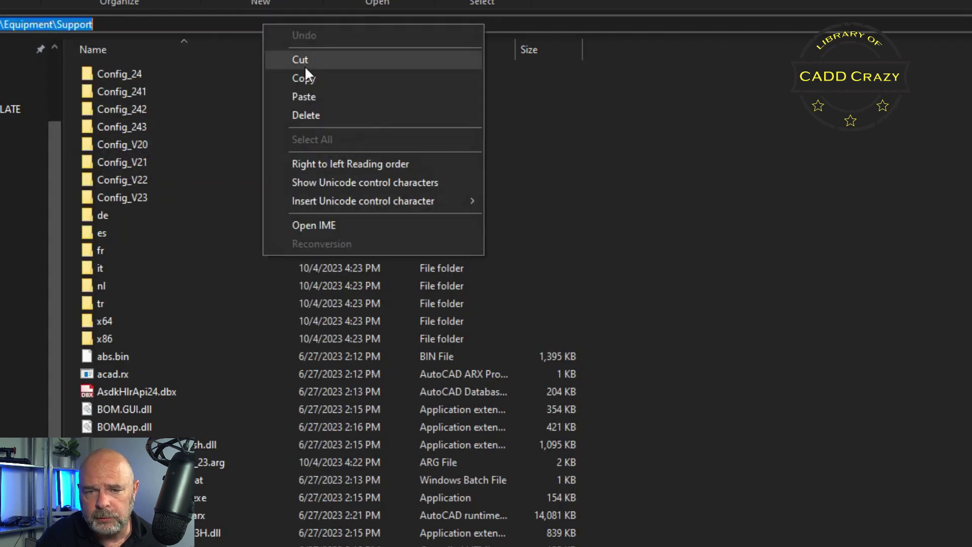
pyautogui.click(305, 80)
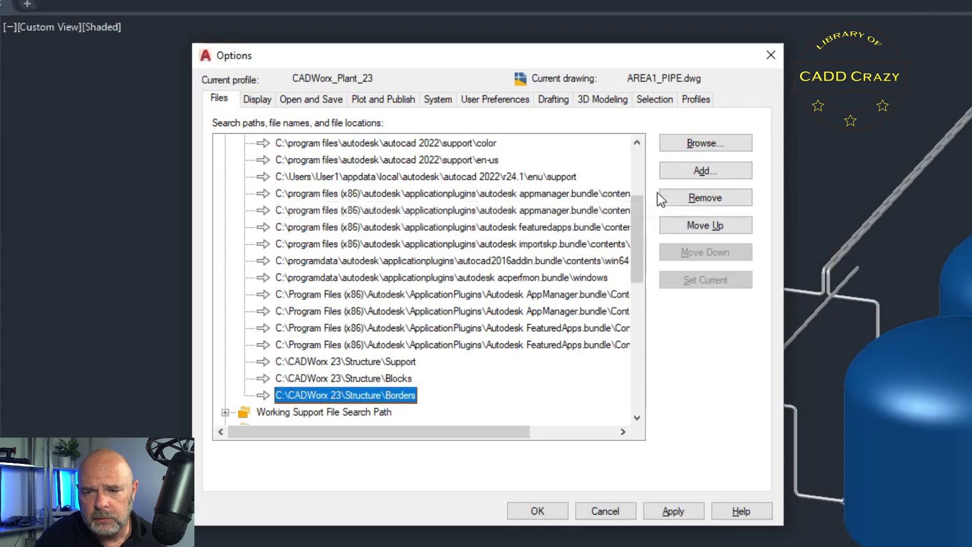
# - Add the Equipment\Support path below Borders, then apply and confirm Options
pyautogui.click(704, 171)
pyautogui.hotkey('ctrl', 'v')
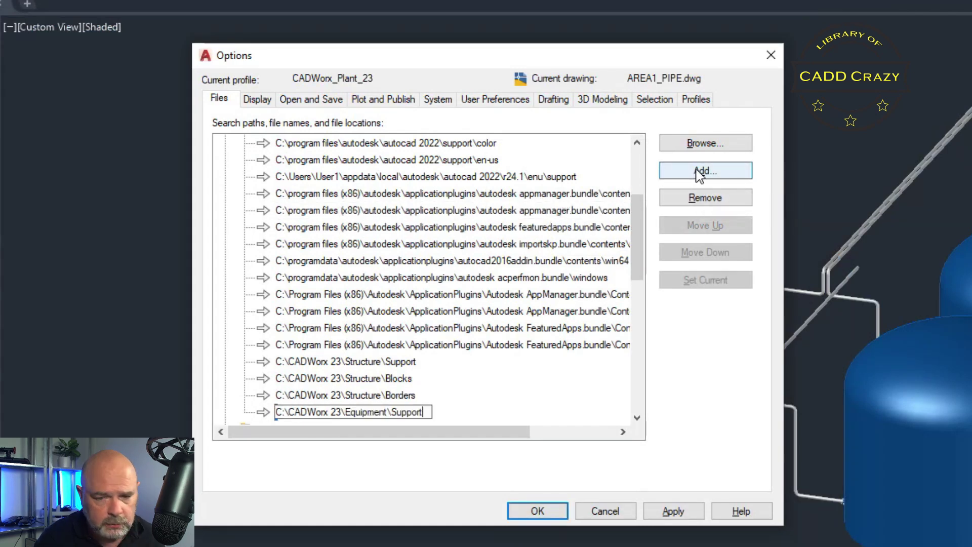
pyautogui.press('Return')
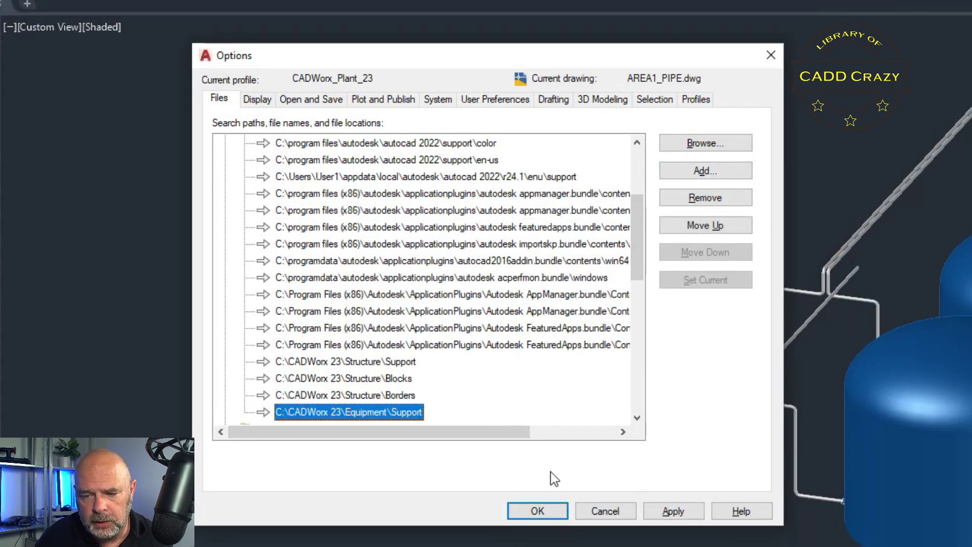
pyautogui.click(673, 512)
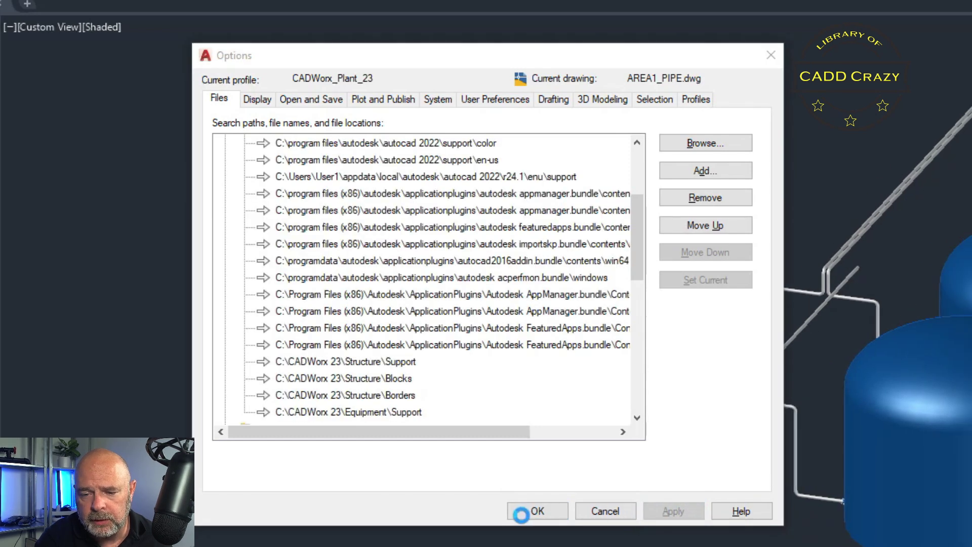
pyautogui.click(540, 511)
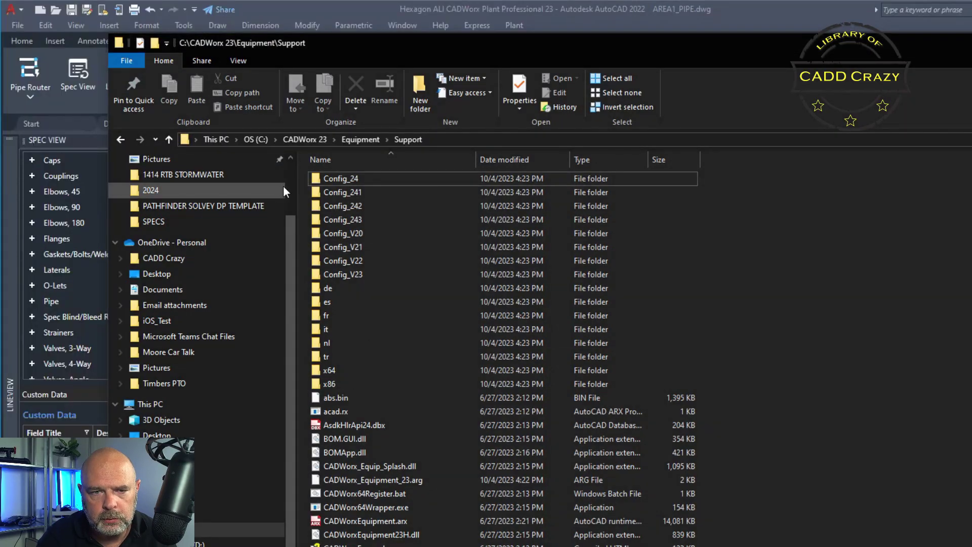
# - Browse to C:\CADWorx 23\Plant\Support and search that folder for 'acad'
pyautogui.click(302, 137)
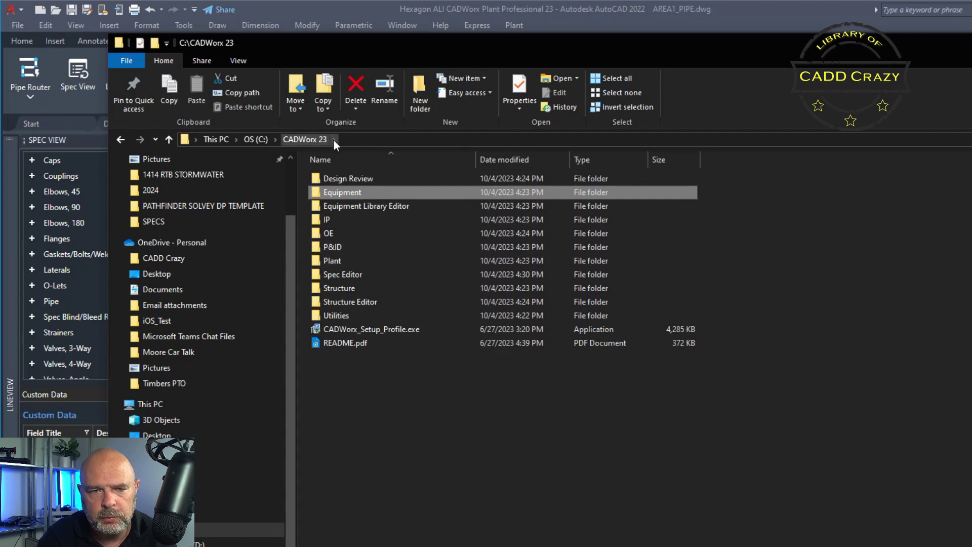
pyautogui.doubleClick(333, 263)
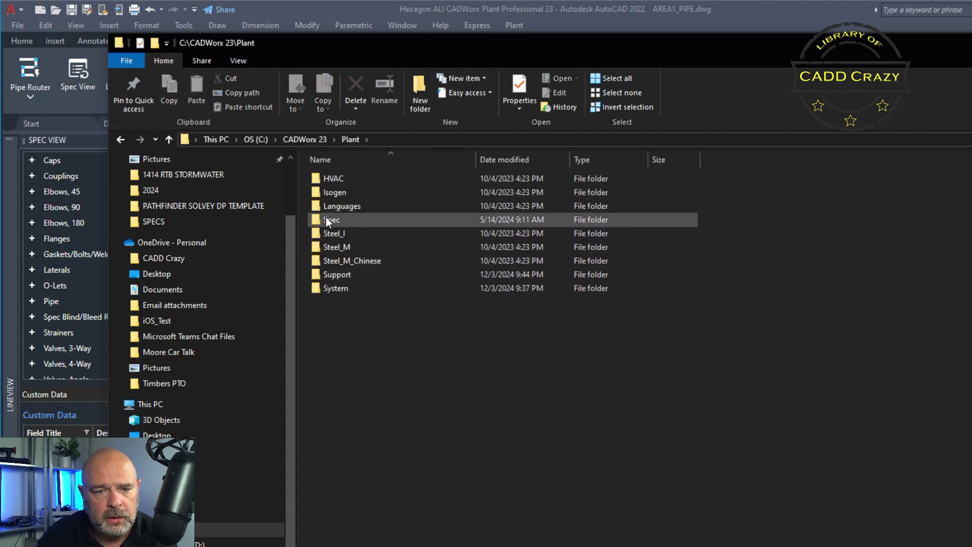
pyautogui.doubleClick(338, 274)
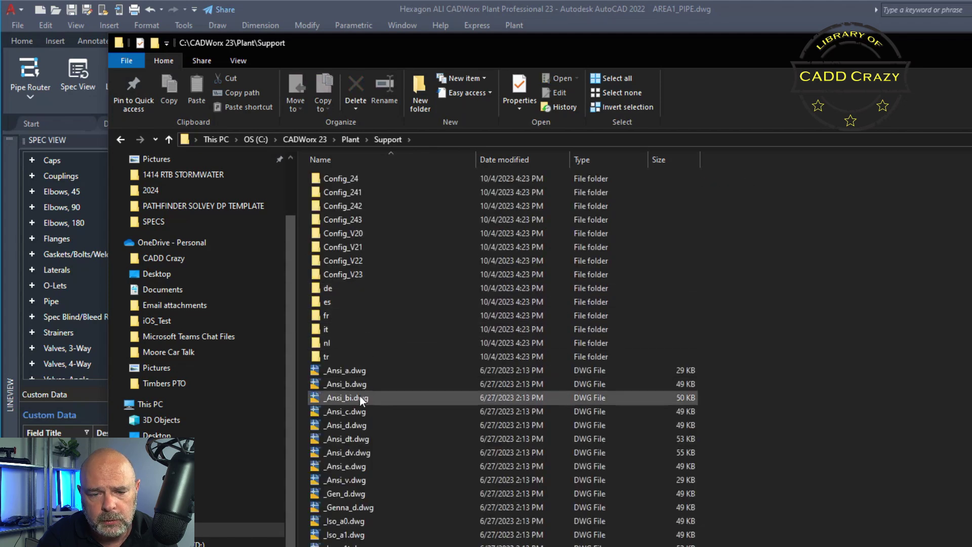
pyautogui.scroll(-4, 360, 395)
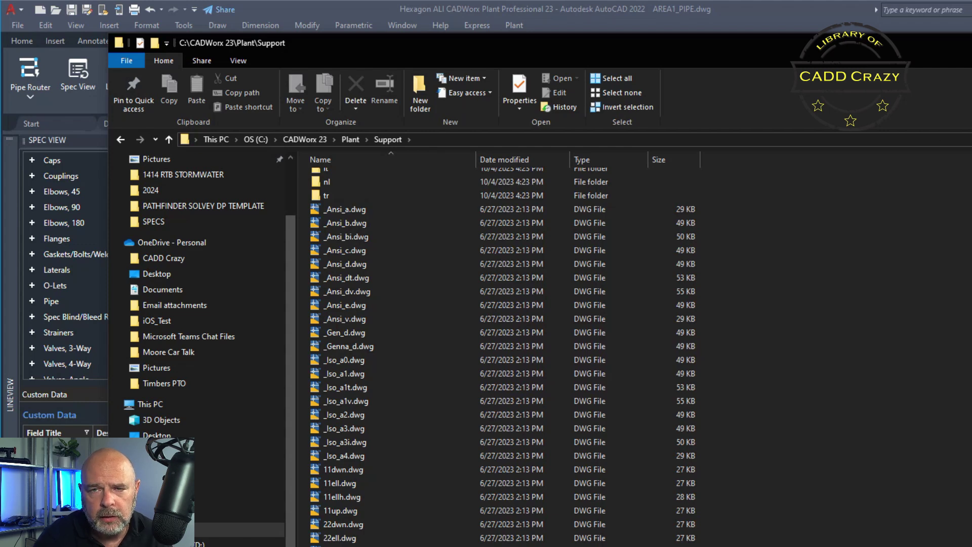
pyautogui.hotkey('ctrl', 'f')
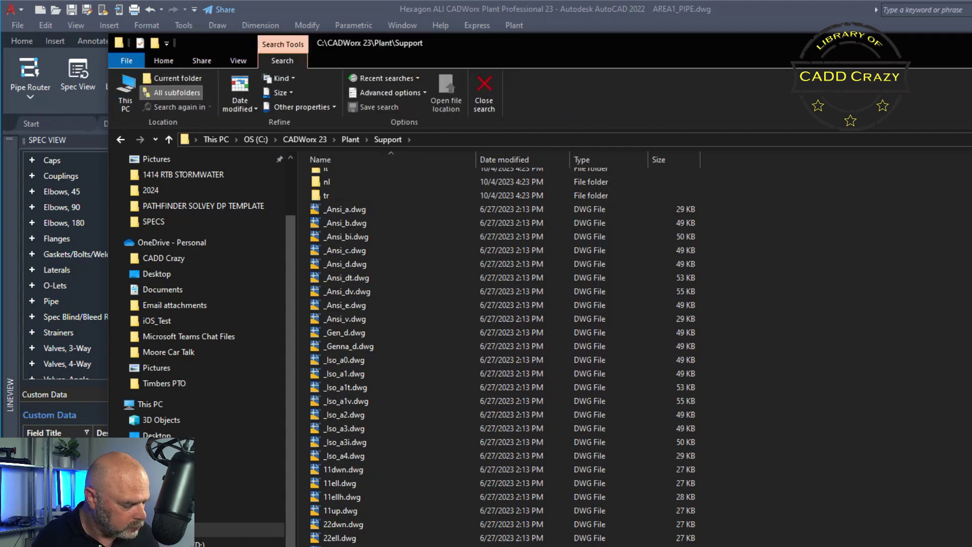
pyautogui.write('acad')
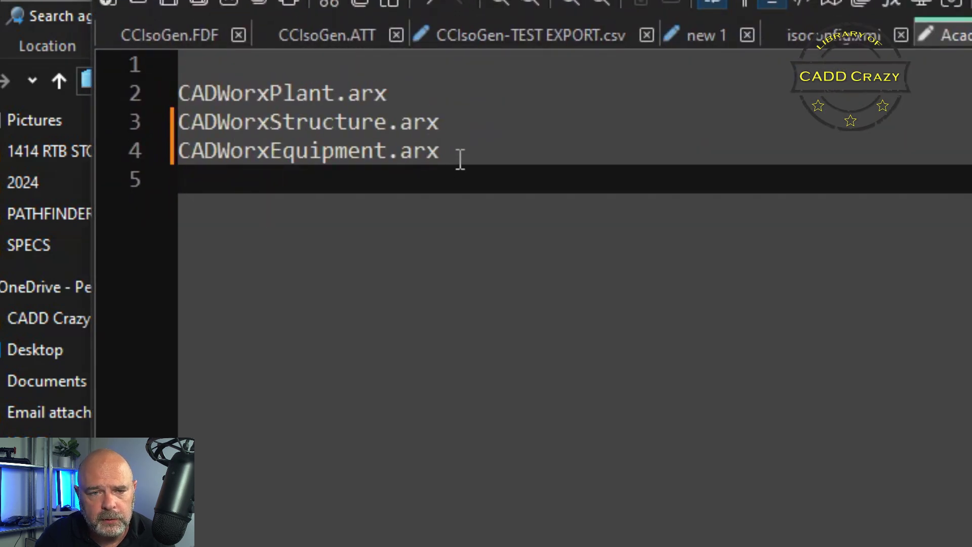
# - Check the CADWorxPlant, CADWorxStructure and CADWorxEquipment .arx lines and save acad.rx
pyautogui.moveTo(397, 93); pyautogui.dragTo(174, 93)
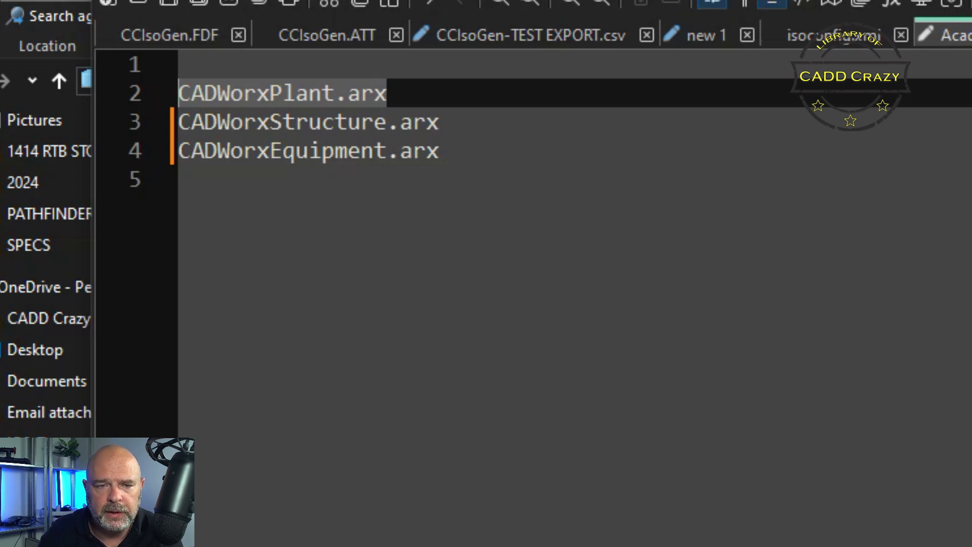
pyautogui.moveTo(465, 151); pyautogui.dragTo(182, 106)
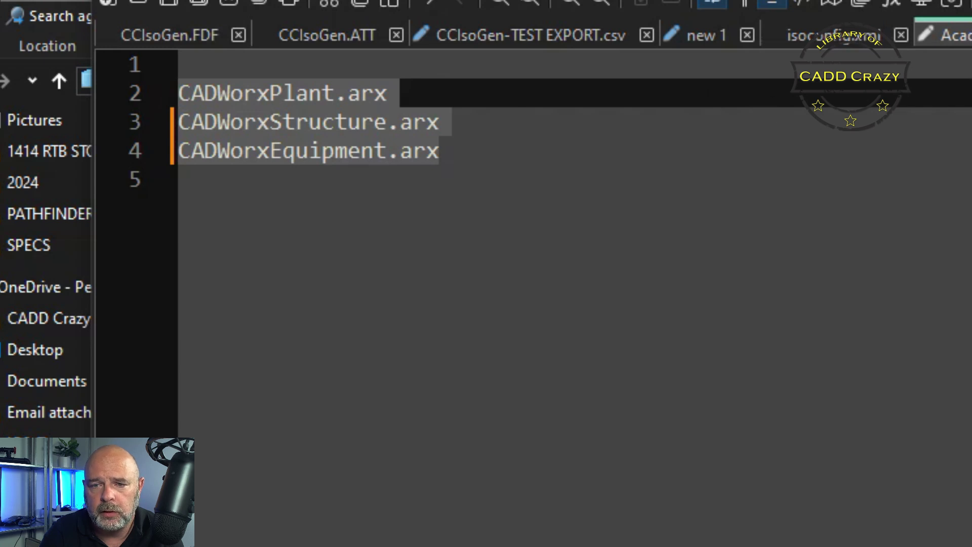
pyautogui.click(898, 339)
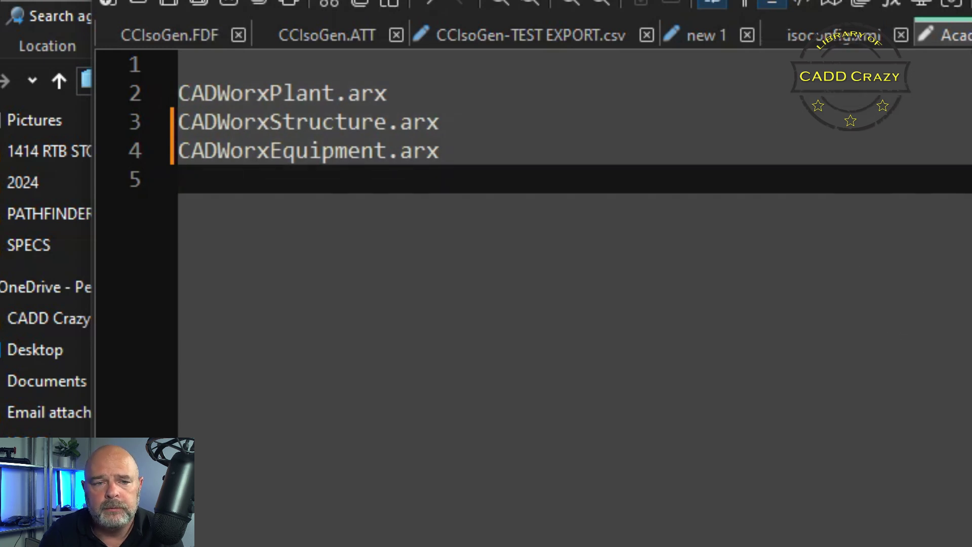
pyautogui.click(169, 2)
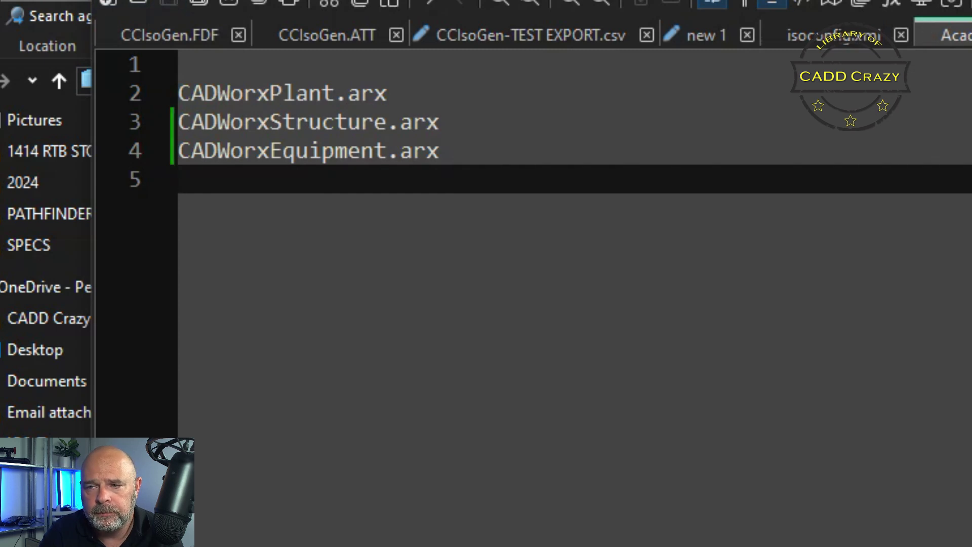
pyautogui.hotkey('alt', 'Tab')
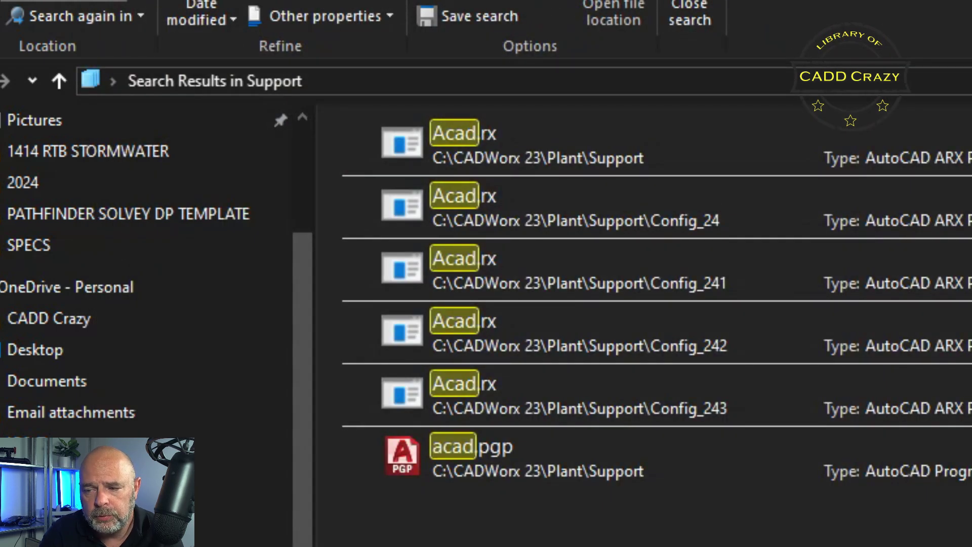
# - Close AREA1_PIPE and exit CADWorx Plant without saving Drawing1.dwg
pyautogui.hotkey('alt', 'Tab')
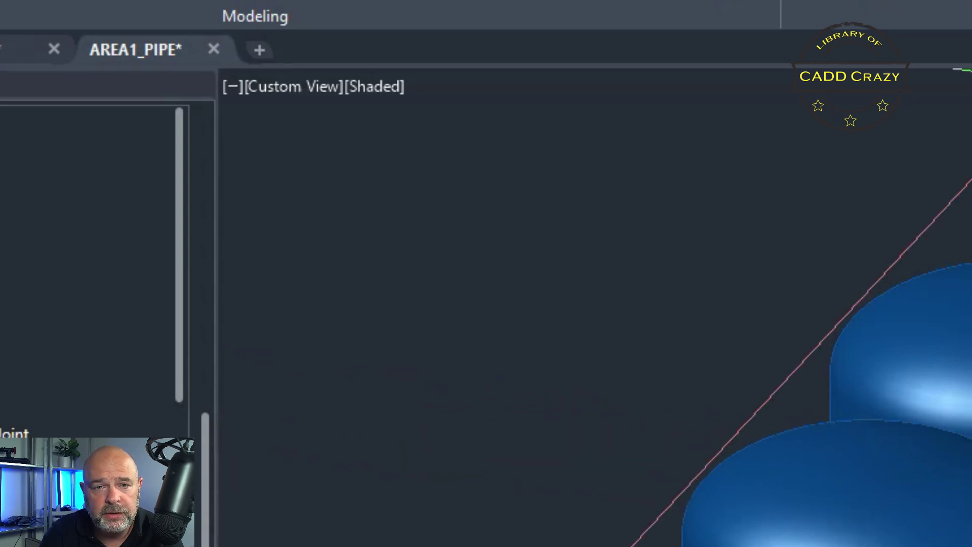
pyautogui.moveTo(205, 48)
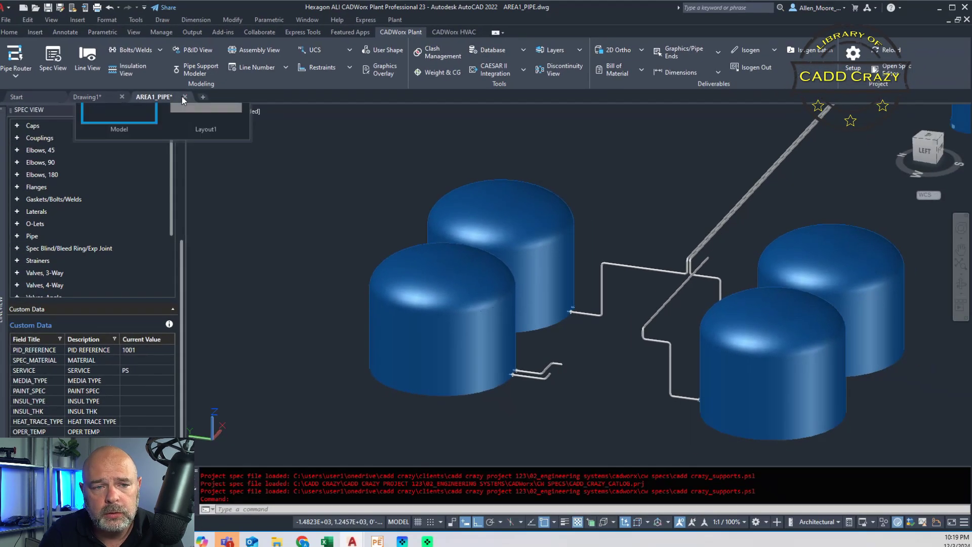
pyautogui.click(184, 96)
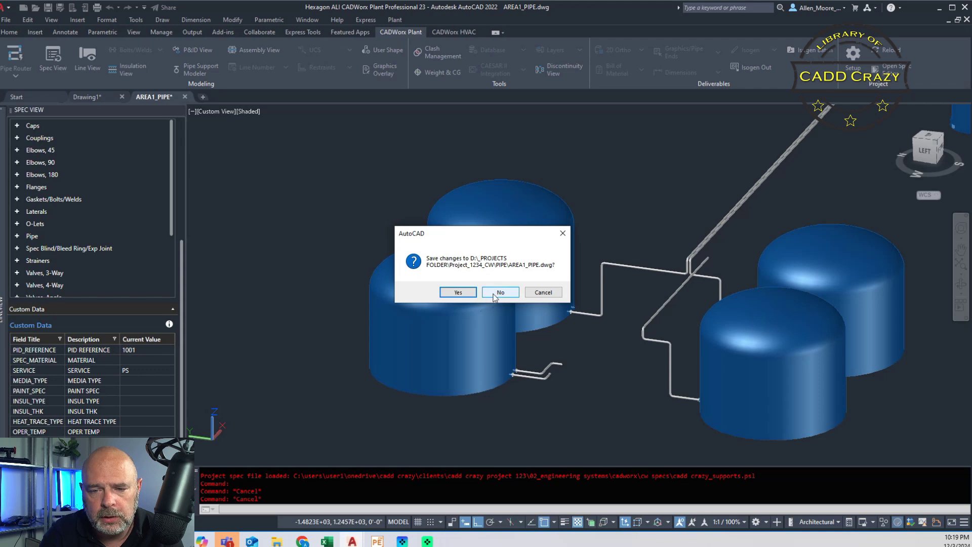
pyautogui.click(458, 293)
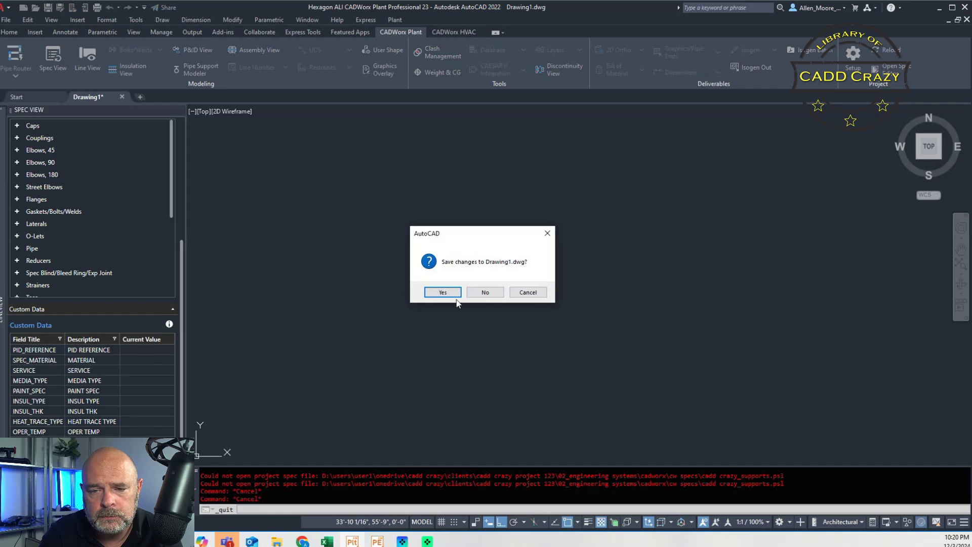
pyautogui.click(485, 293)
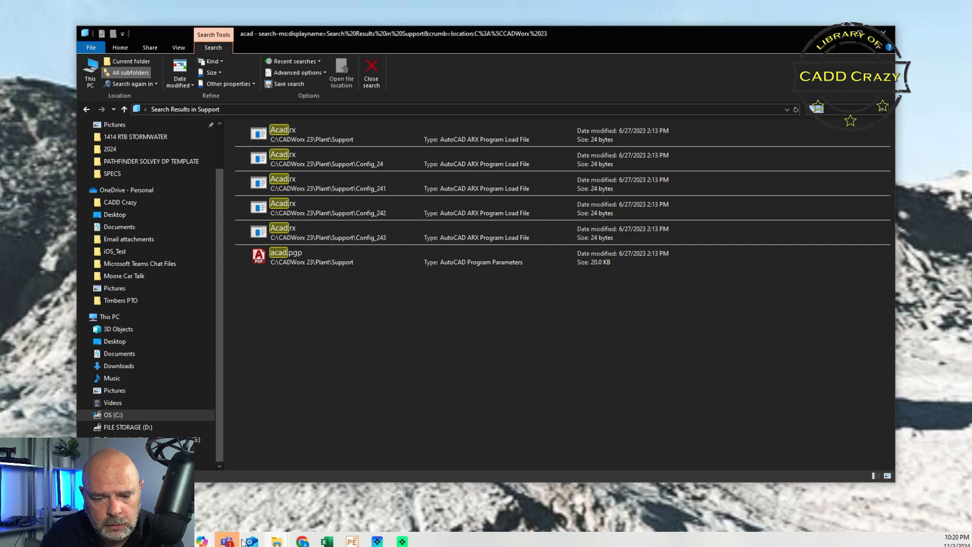
# - Relaunch CADWorx Plant Professional 23 and accept the Imperial drawing environment
pyautogui.moveTo(351, 544)
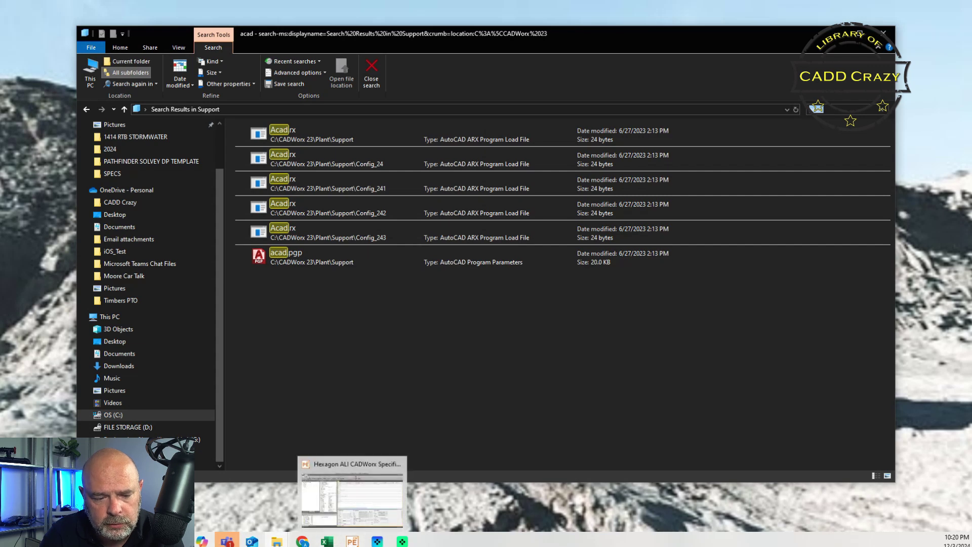
pyautogui.click(12, 540)
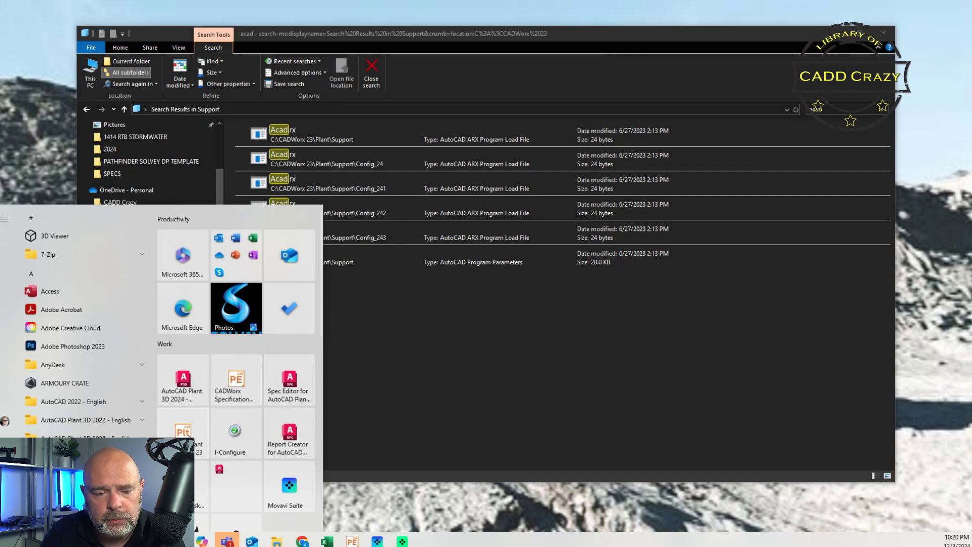
pyautogui.press('Escape')
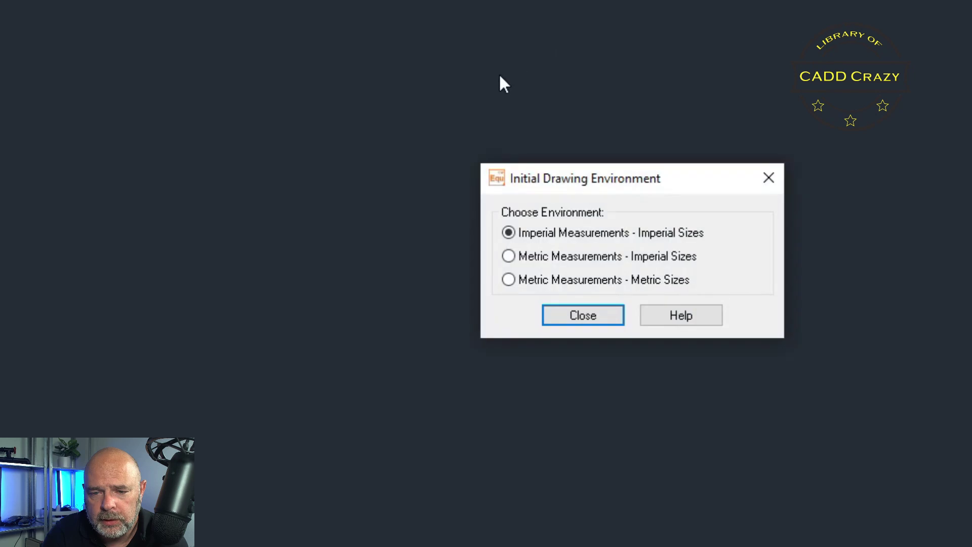
pyautogui.click(579, 315)
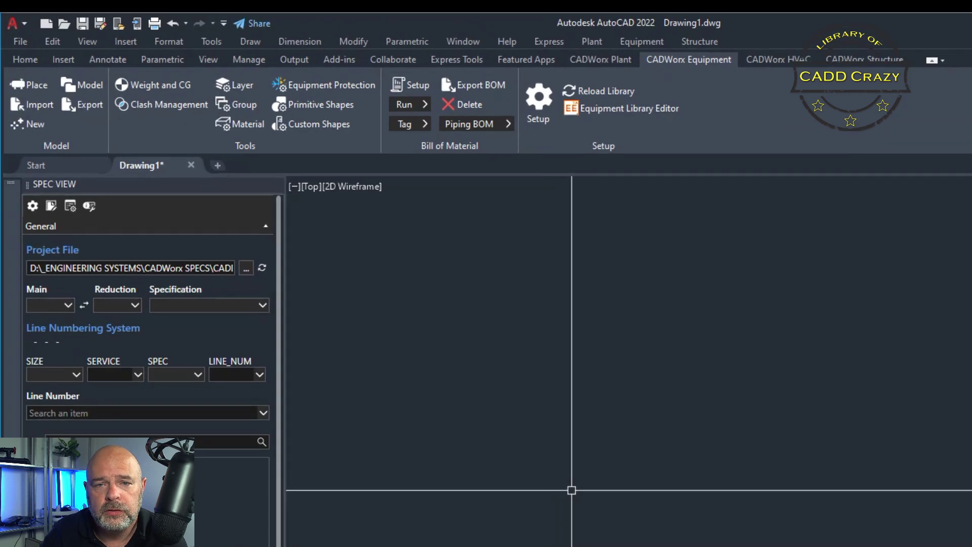
# - Bring up the CADWorx Plant, CADWorx Equipment and CADWorx Structure ribbon tools in turn
pyautogui.click(603, 59)
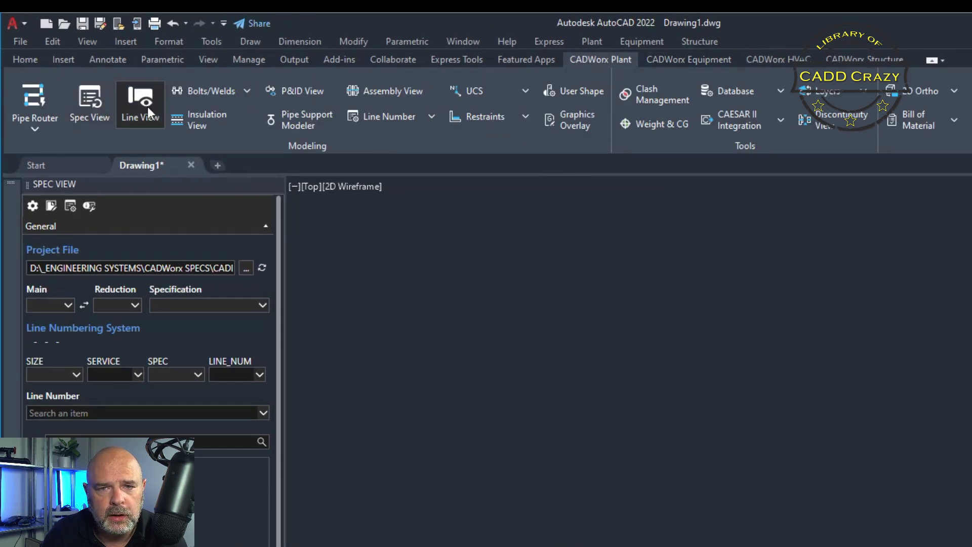
pyautogui.click(688, 59)
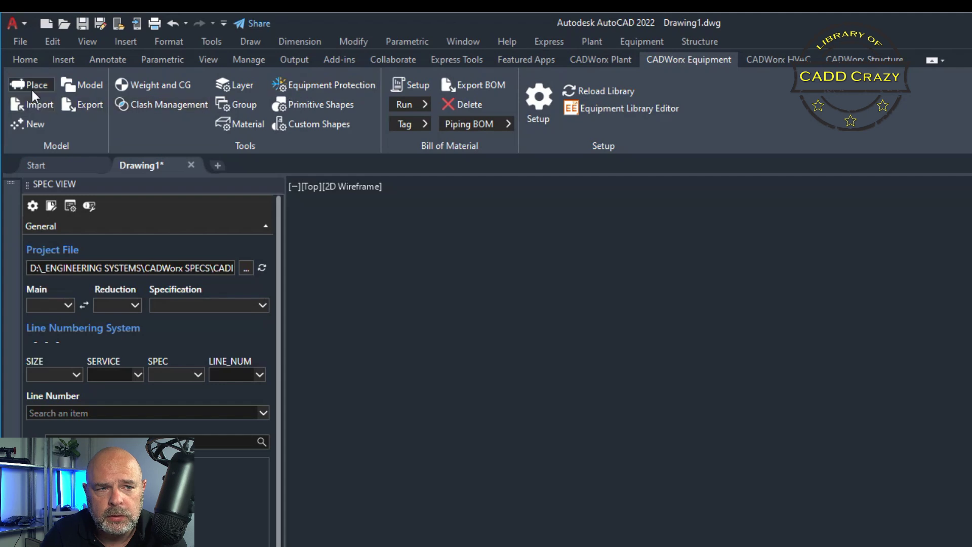
pyautogui.click(867, 59)
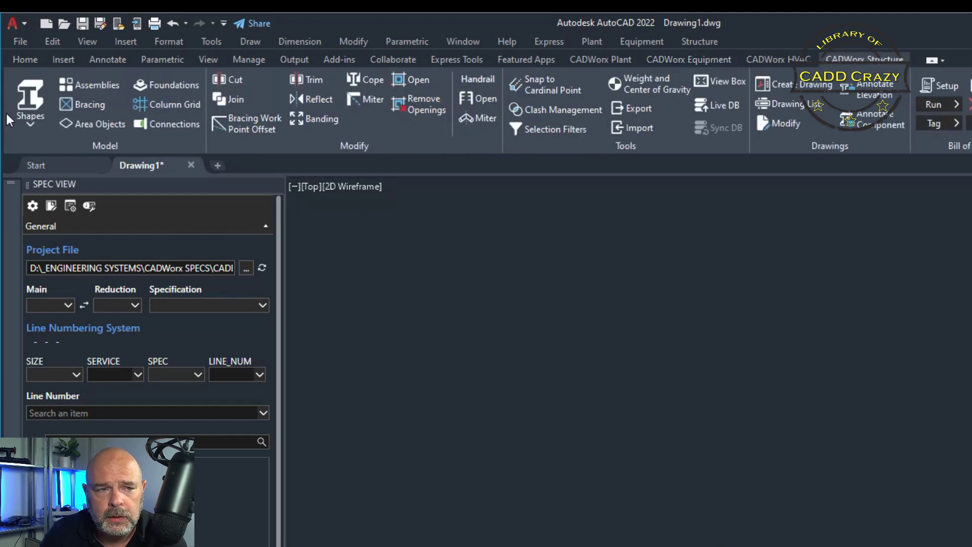
# - Draw a Wide Flange shape with member size W6X15 between two picked points
pyautogui.click(37, 107)
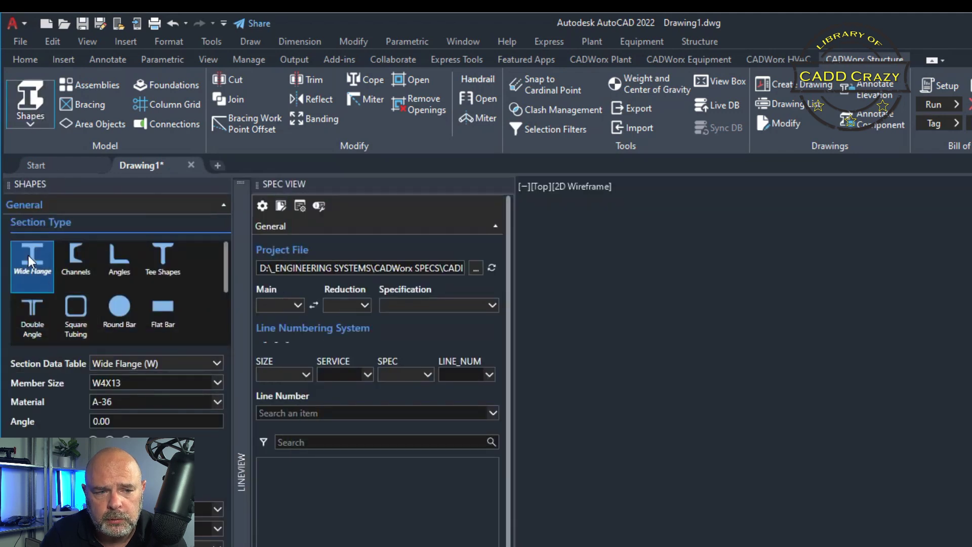
pyautogui.click(29, 256)
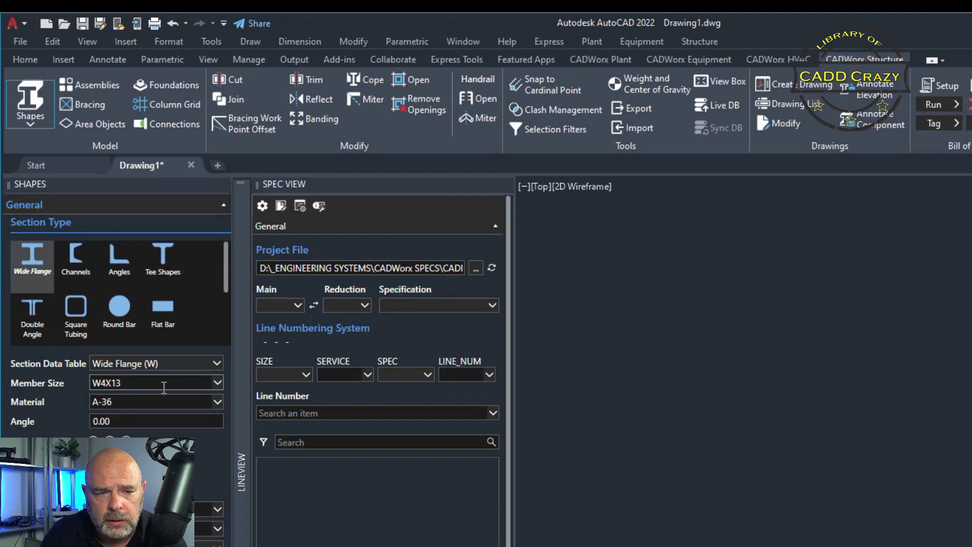
pyautogui.click(217, 383)
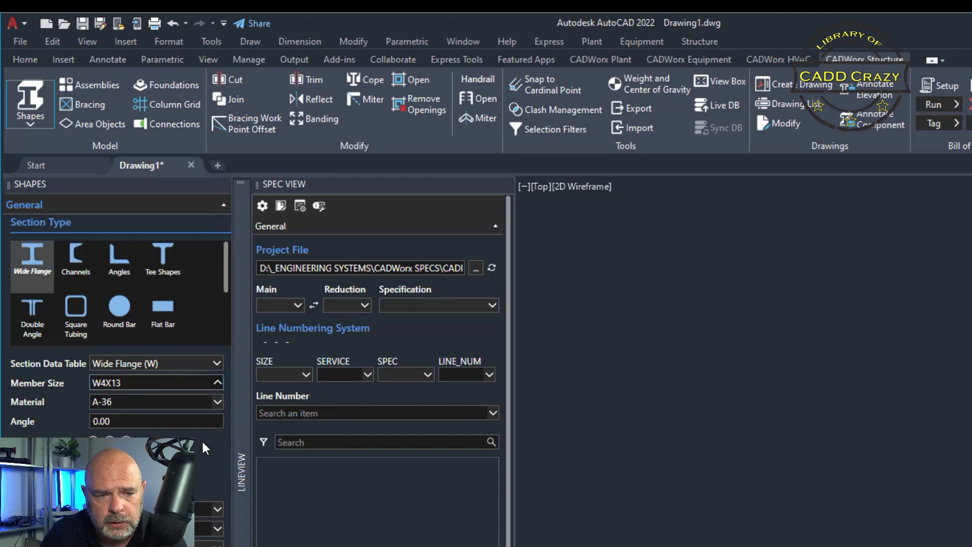
pyautogui.click(217, 382)
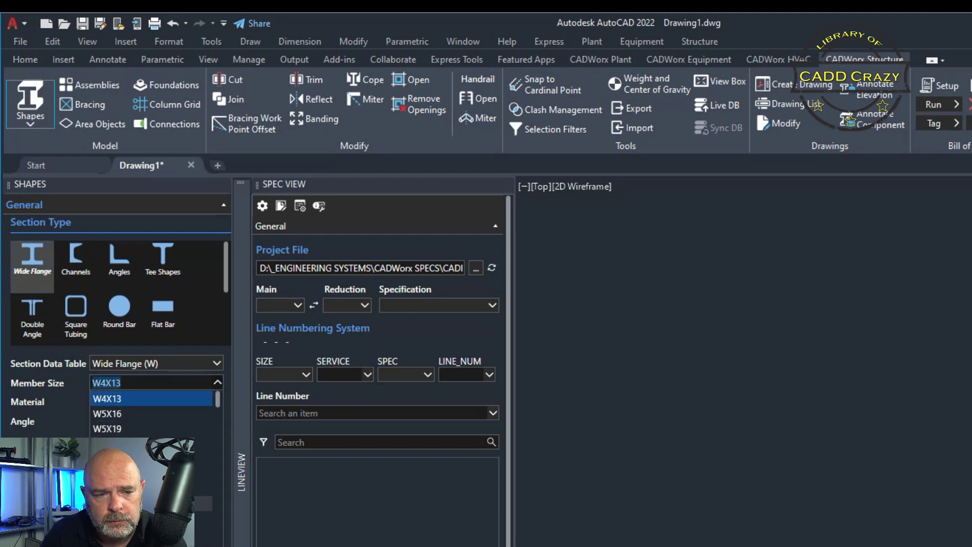
pyautogui.click(152, 474)
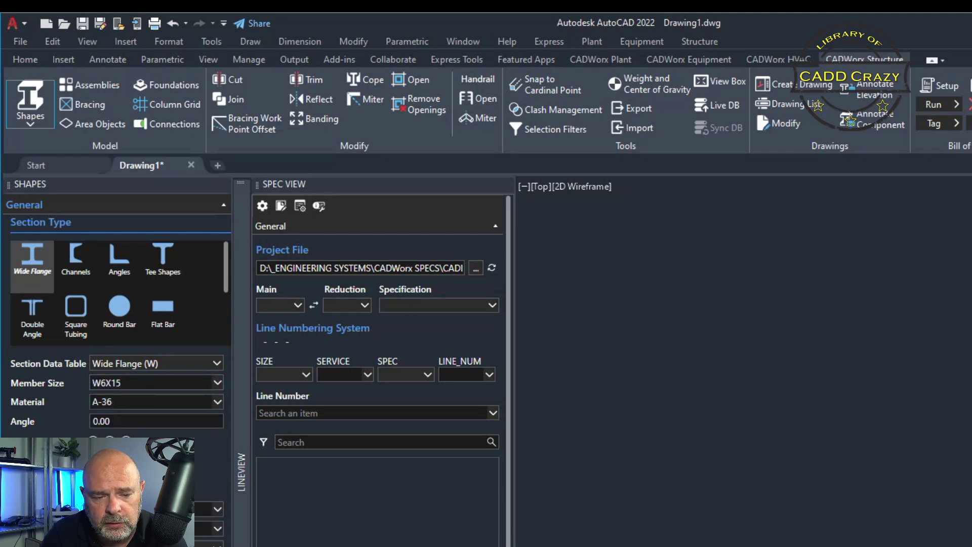
pyautogui.click(734, 492)
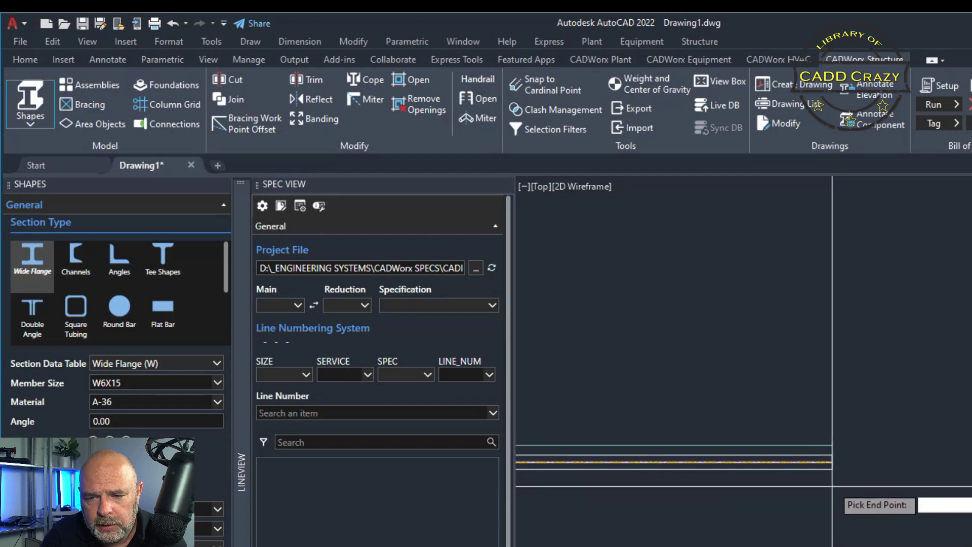
pyautogui.click(684, 462)
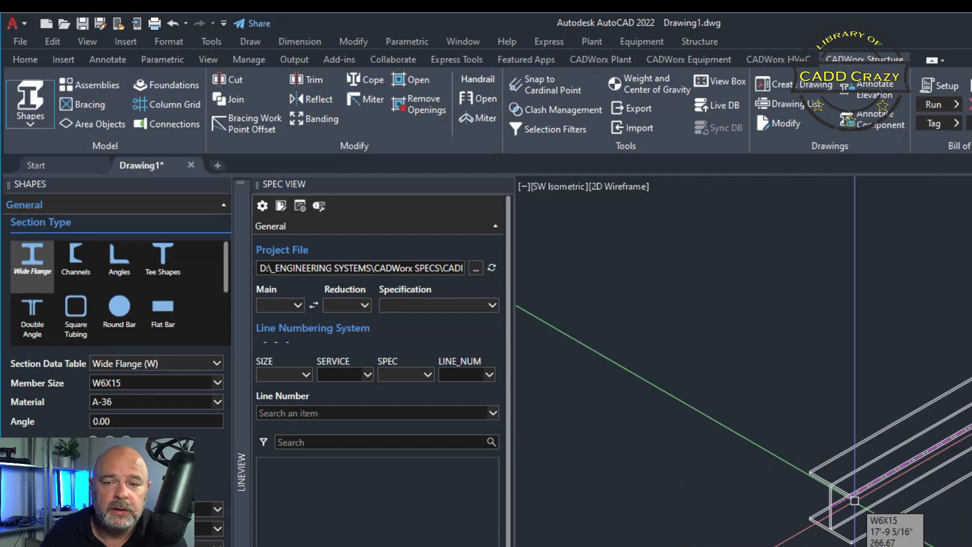